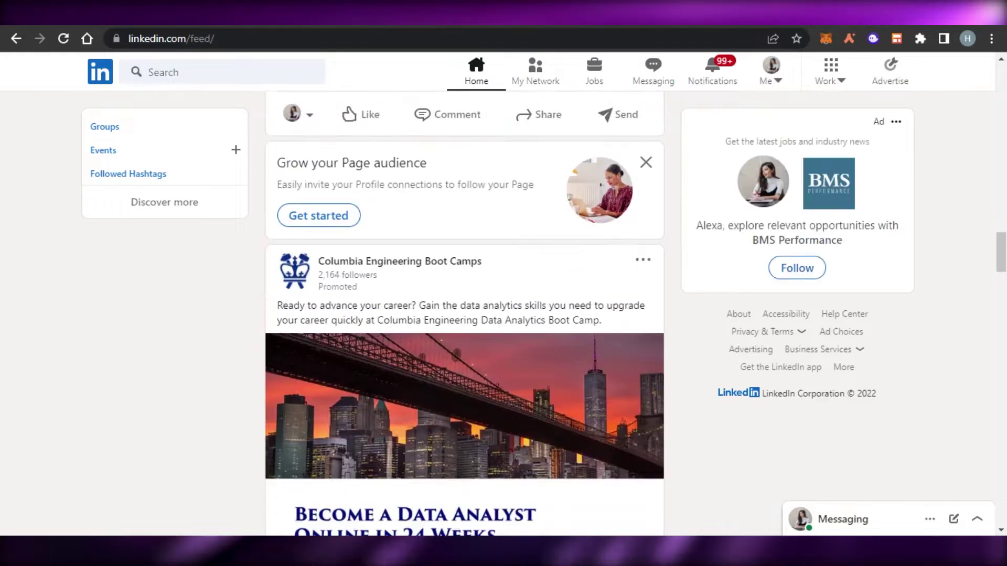
scroll(464, 315, up, 15)
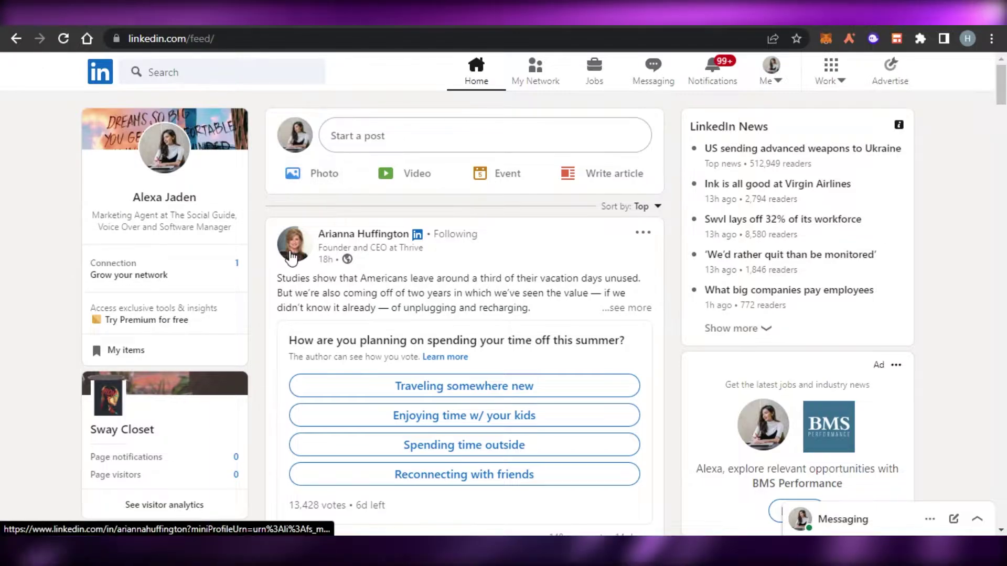
mouse_move(292, 257)
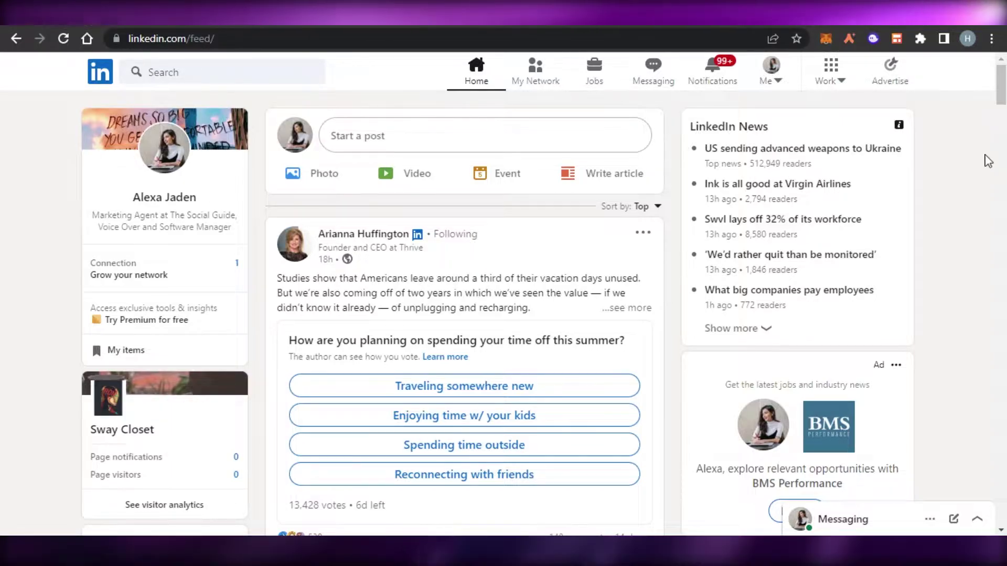
scroll(464, 314, down, 20)
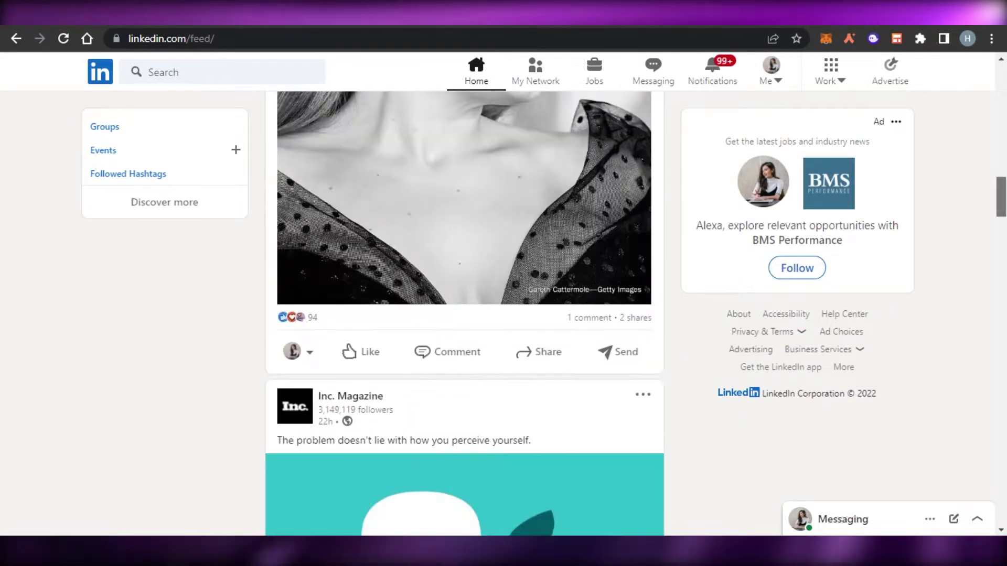
scroll(464, 315, down, 20)
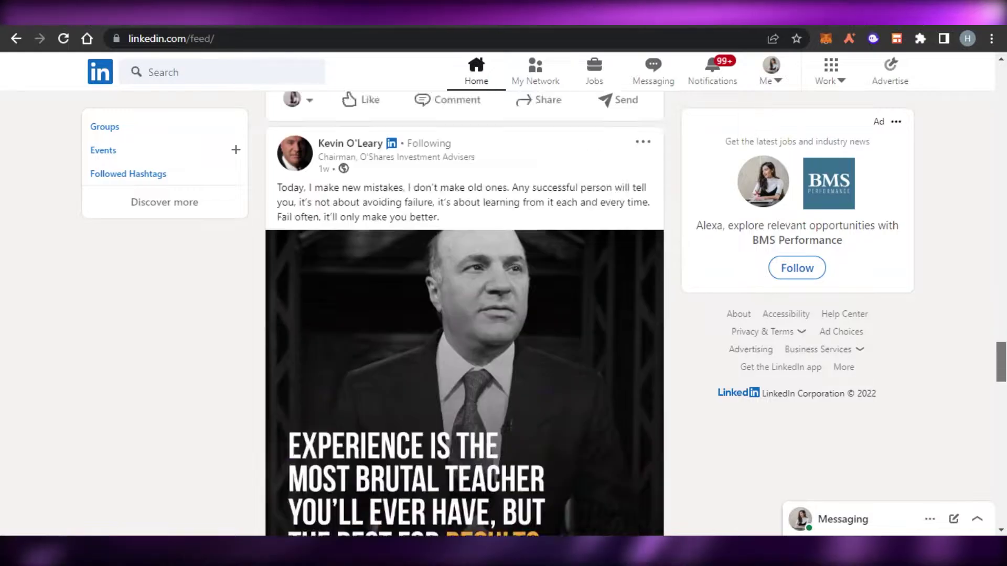
scroll(559, 157, up, 20)
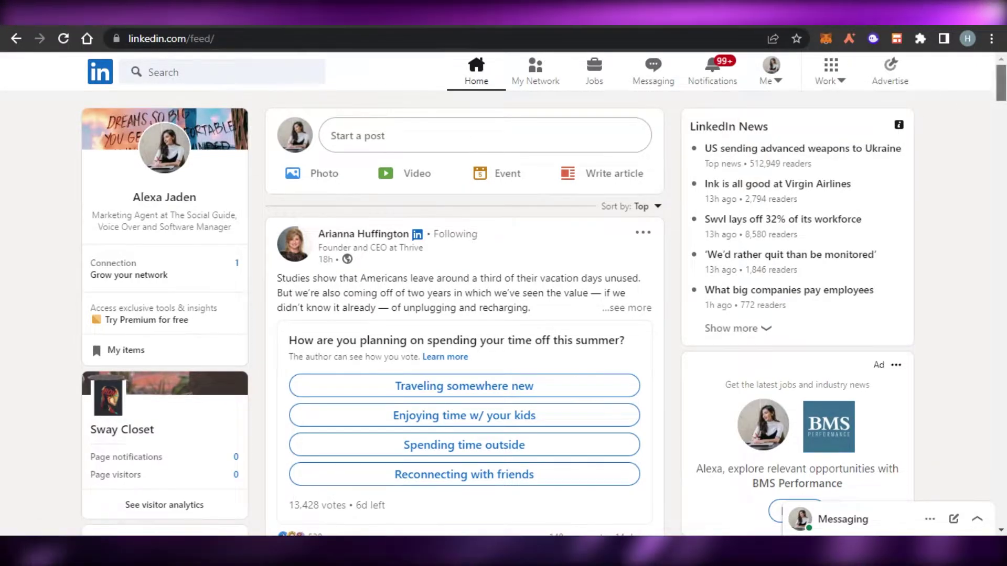
scroll(464, 315, down, 15)
scroll(464, 314, down, 10)
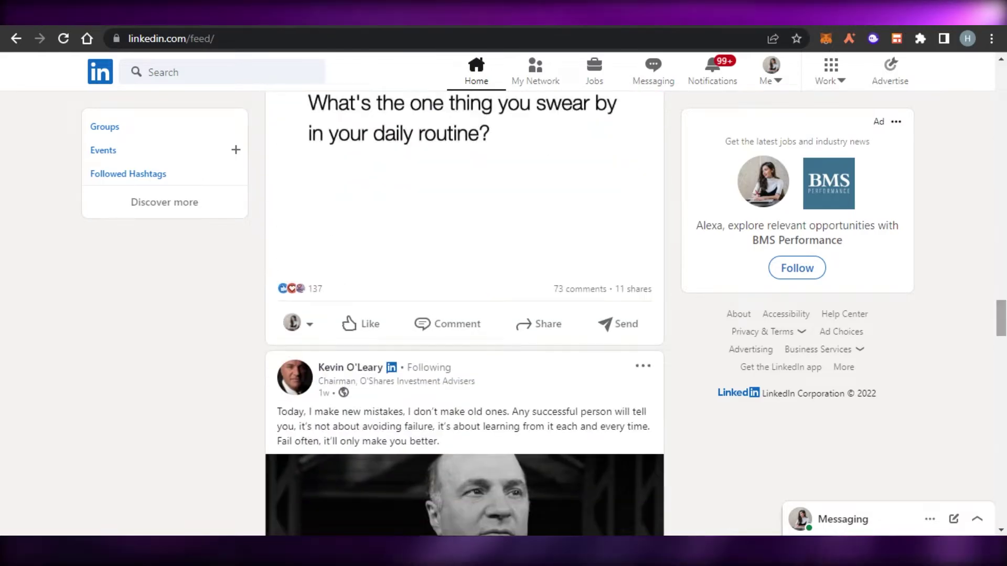
key(Home)
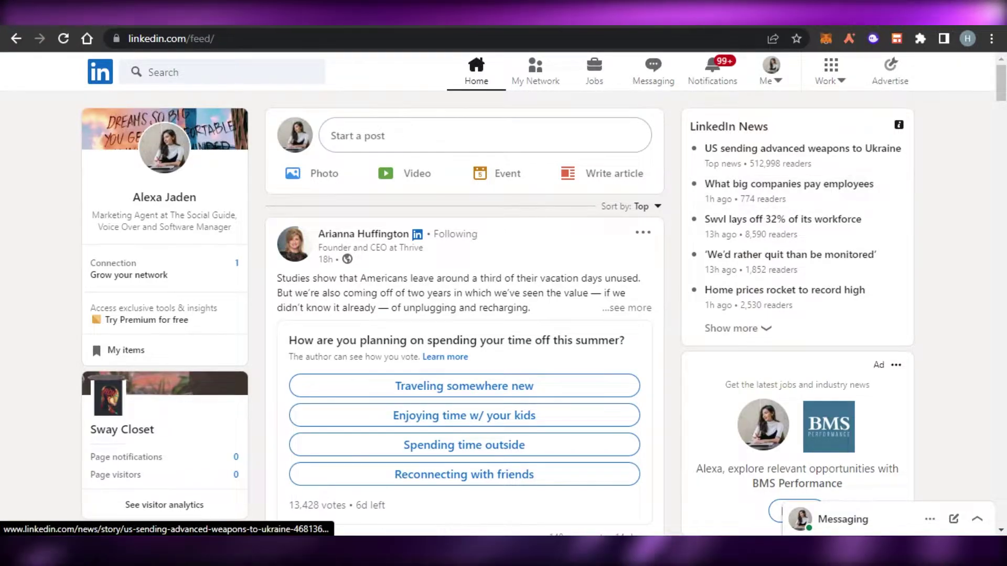
scroll(760, 199, down, 10)
scroll(464, 314, down, 15)
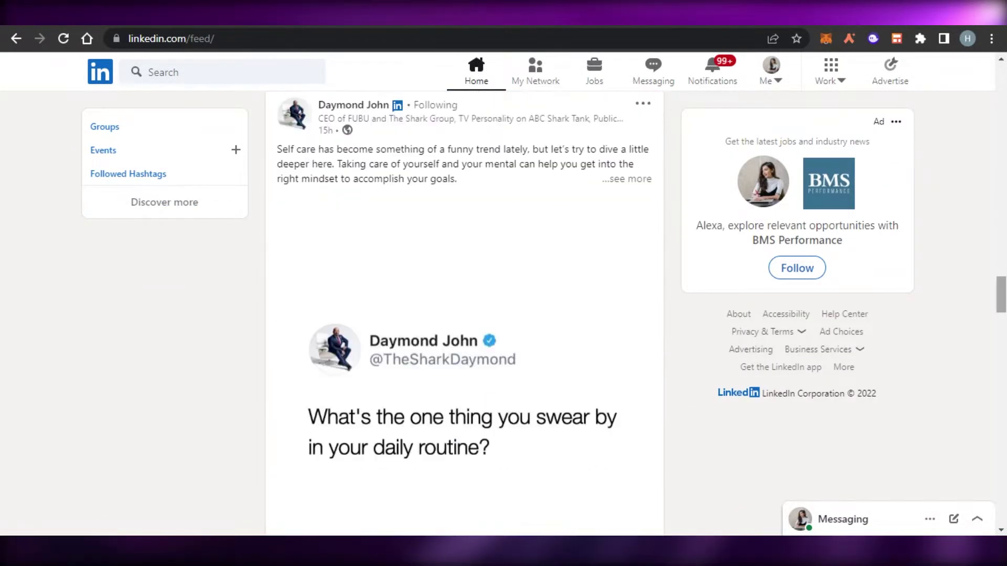
scroll(464, 315, down, 10)
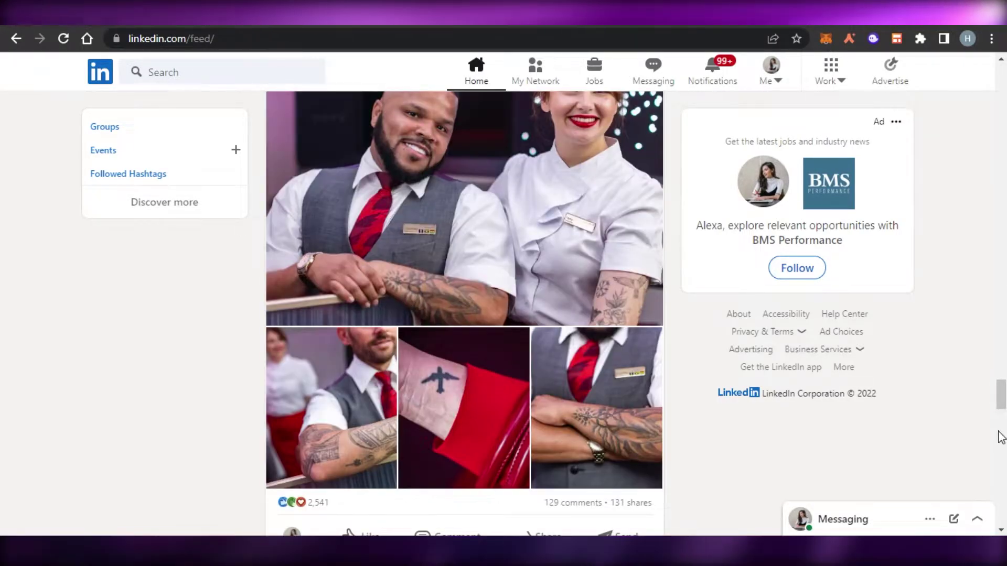
scroll(464, 314, down, 6)
scroll(464, 315, down, 10)
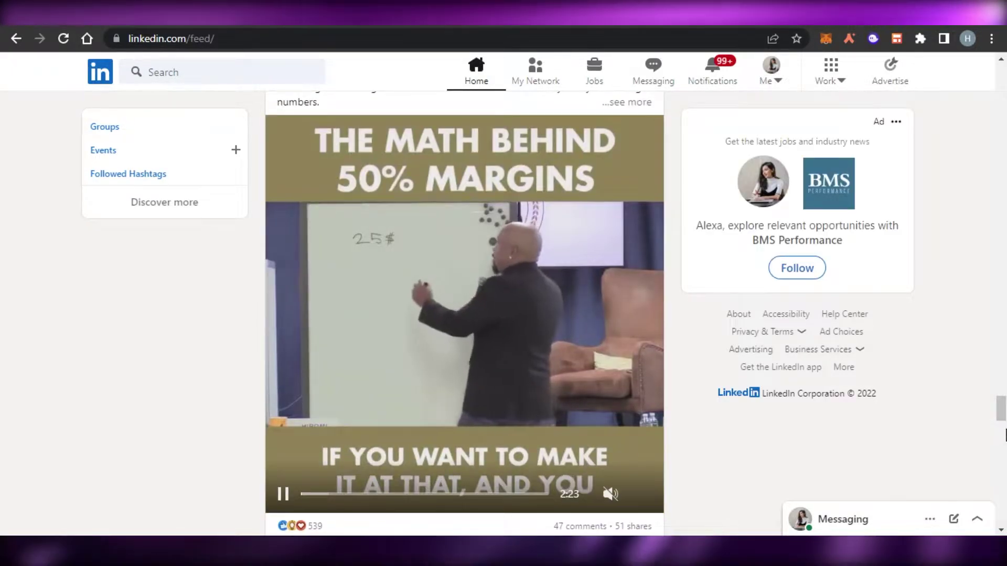
scroll(464, 315, down, 8)
drag(1003, 439, 1005, 61)
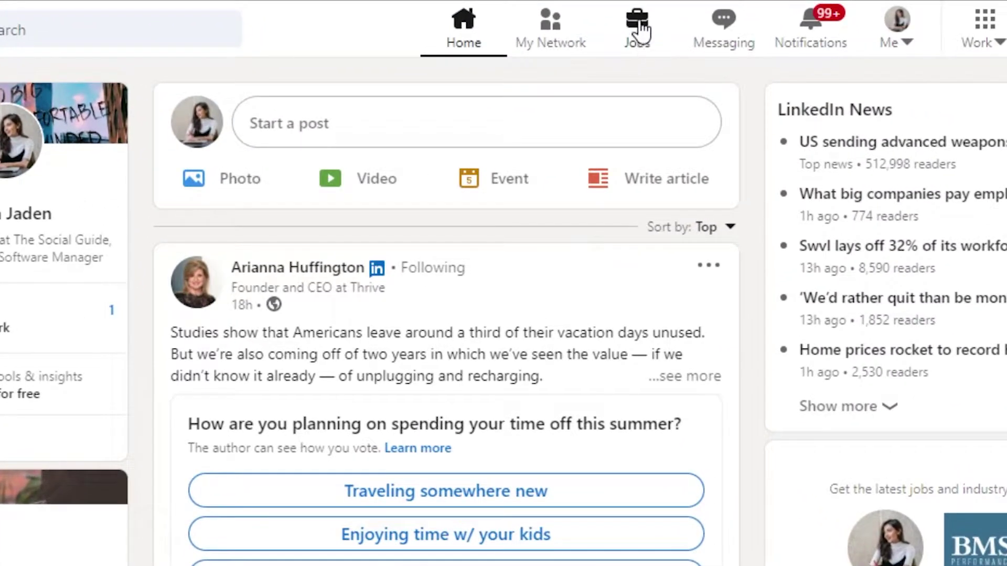
Open the Jobs section and look over the suggested job searches and recommended jobs
click(638, 27)
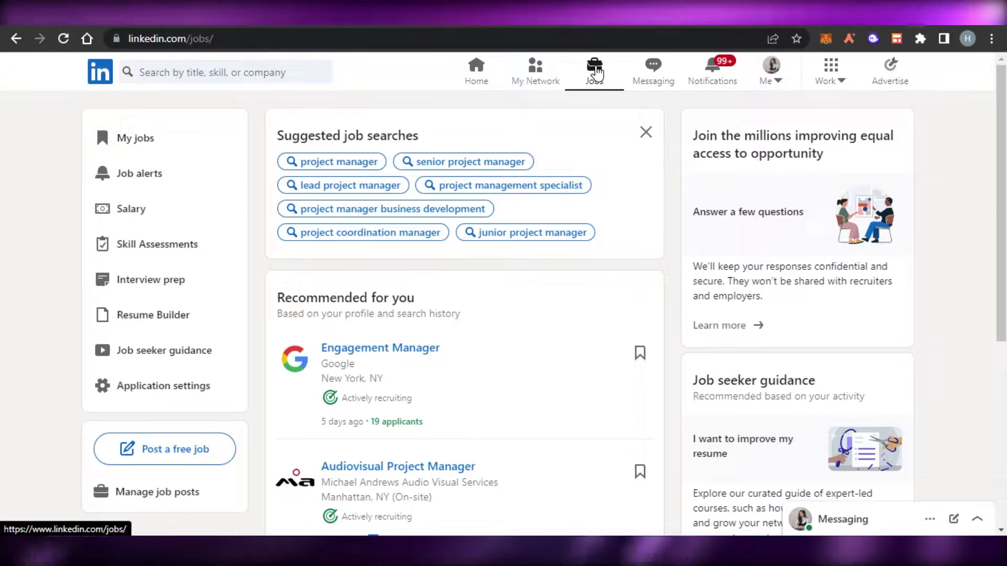
scroll(1004, 126, down, 5)
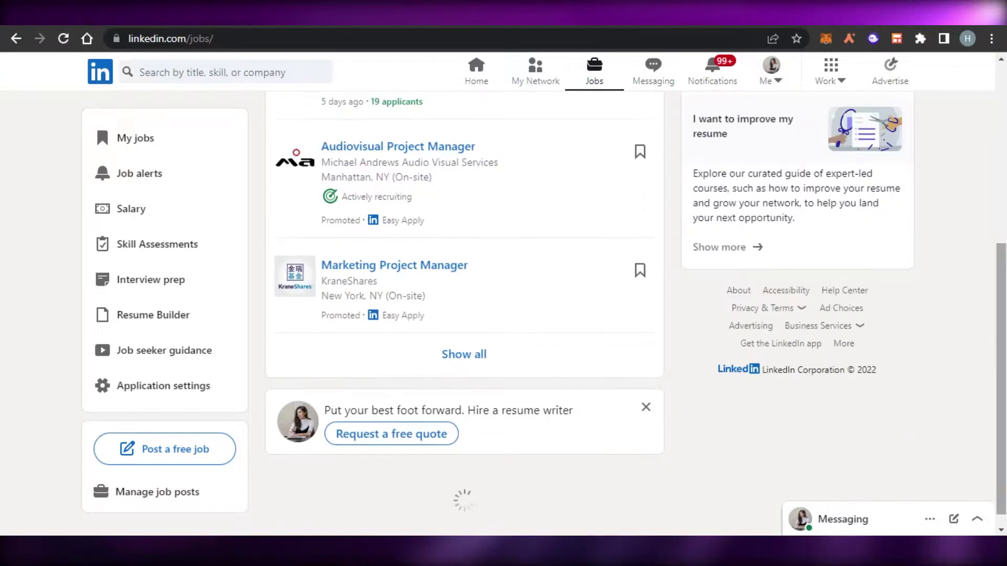
scroll(1004, 126, up, 5)
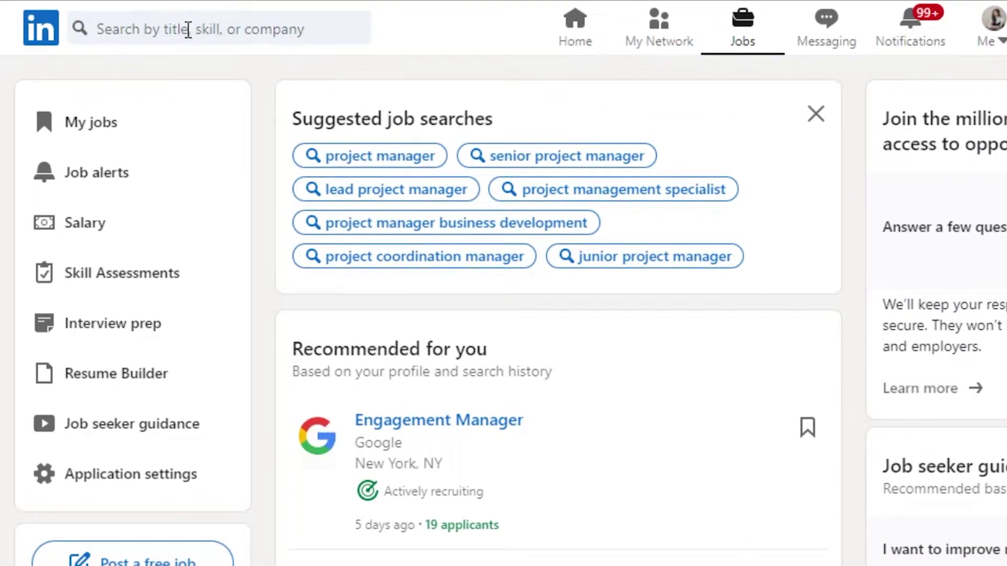
Search the jobs for "marketing agent" with the location set to United States
click(224, 33)
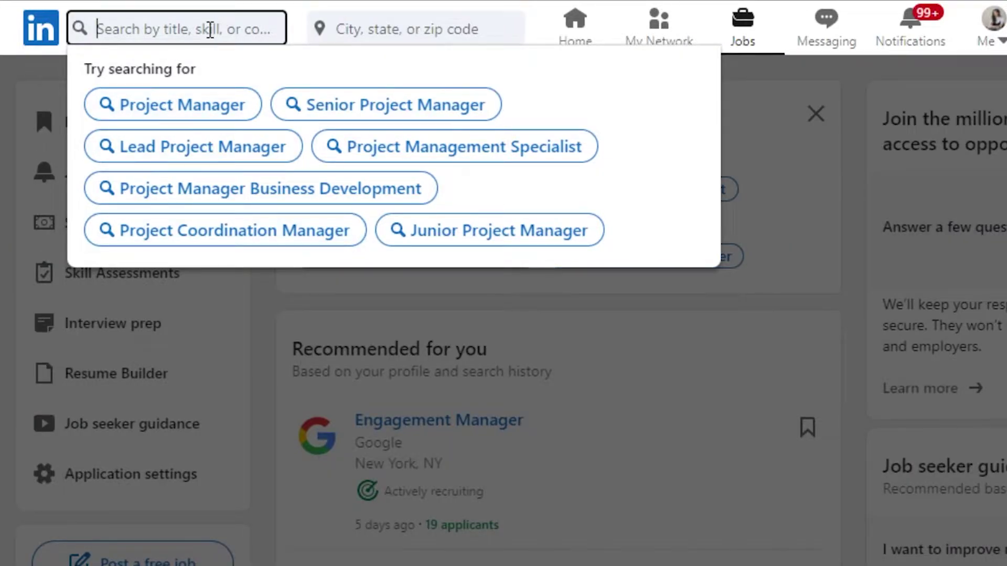
text(ma)
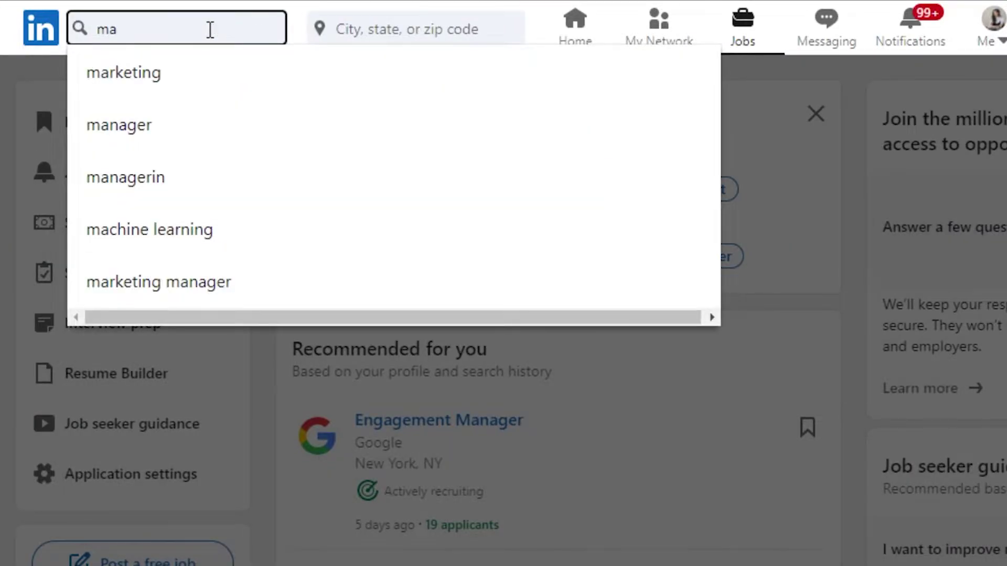
text(rketing)
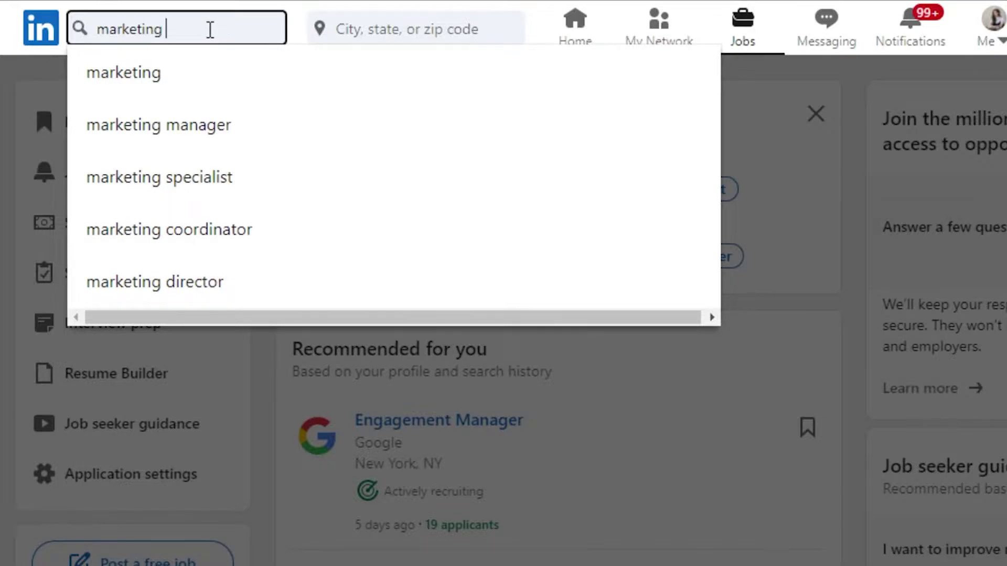
text( ag)
click(222, 67)
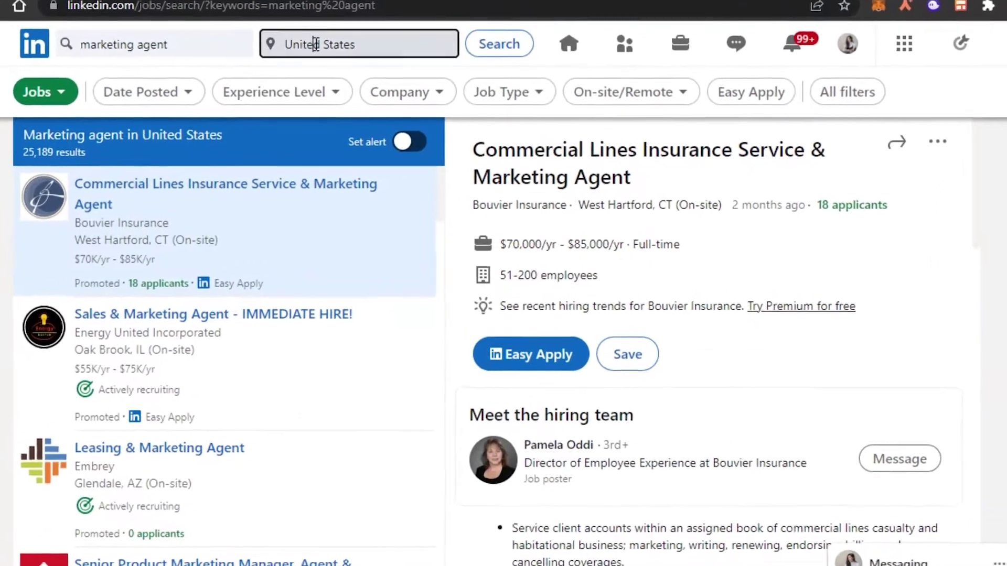
click(315, 44)
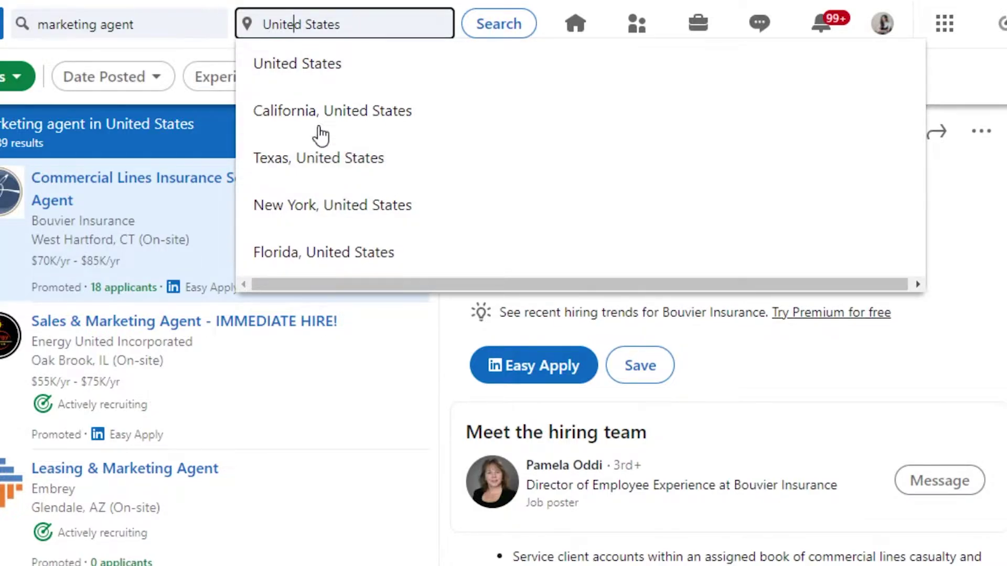
click(310, 74)
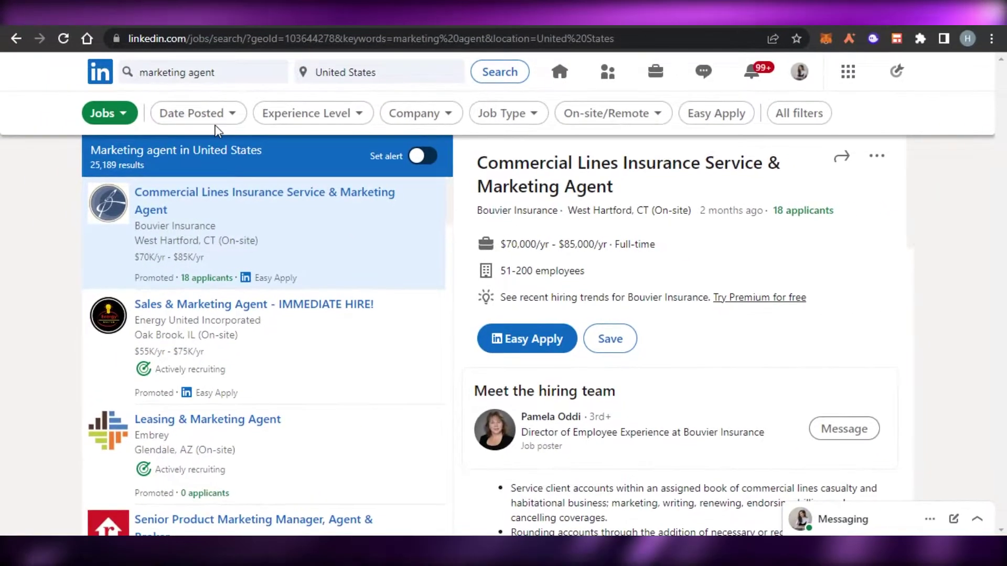
Examine the Date Posted, Experience Level, Company, Job Type and On-site/Remote filter options, and briefly switch the Easy Apply filter on and off
click(226, 113)
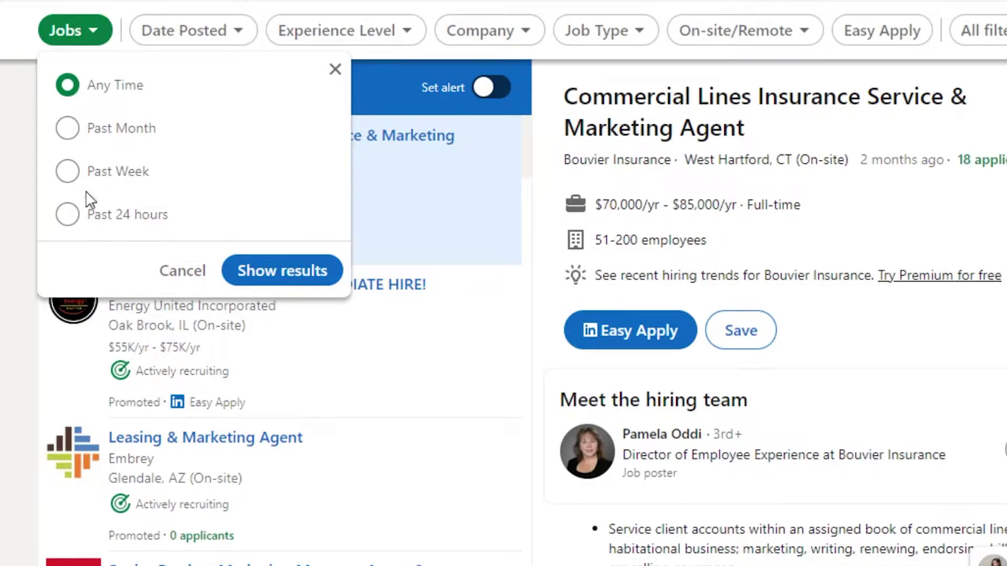
click(394, 42)
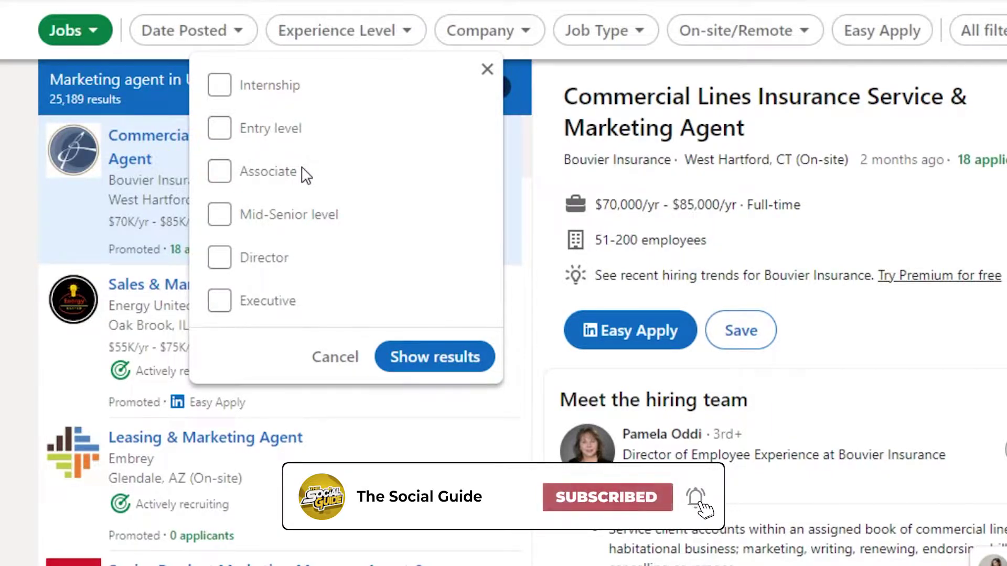
click(526, 34)
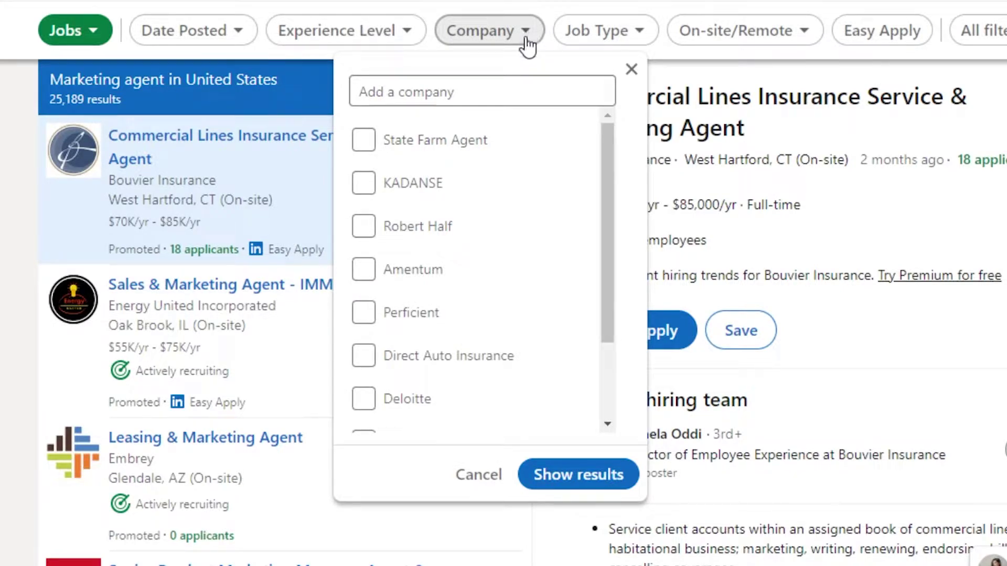
key(Escape)
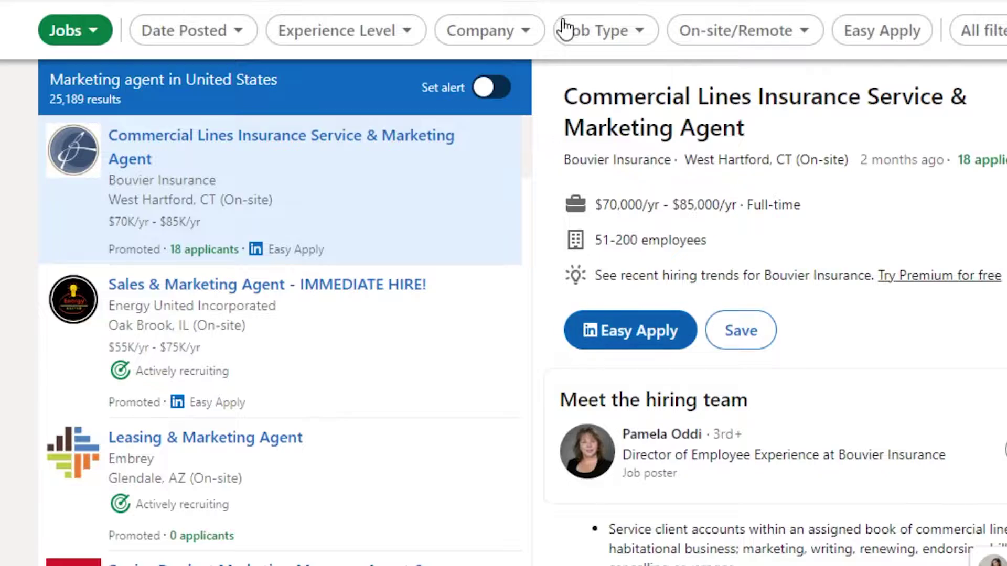
click(483, 29)
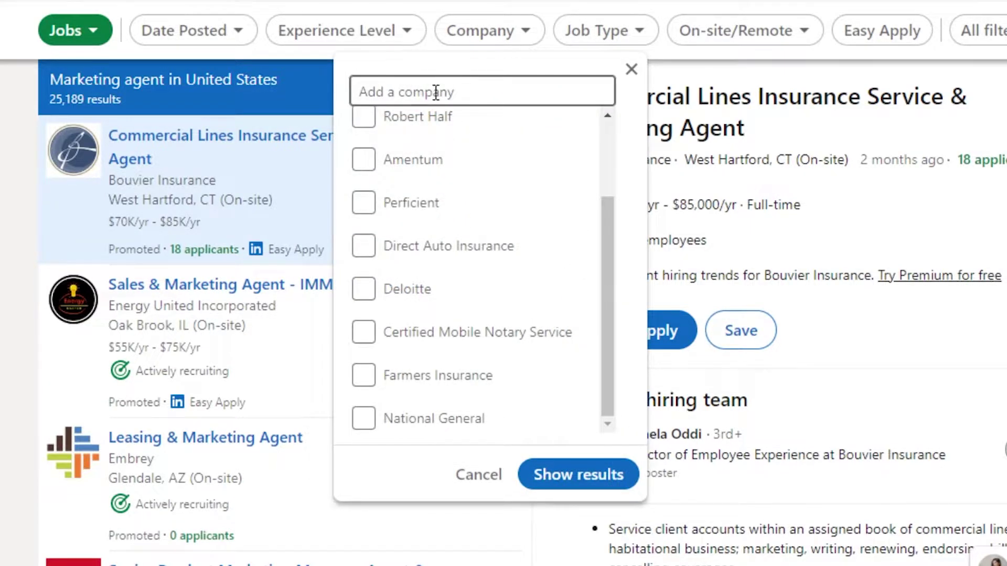
click(618, 37)
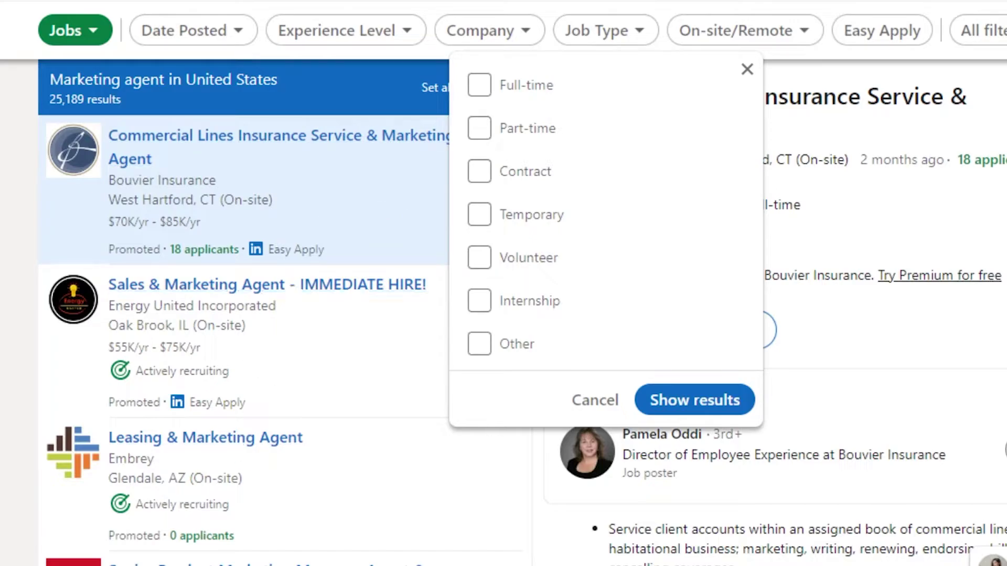
click(773, 24)
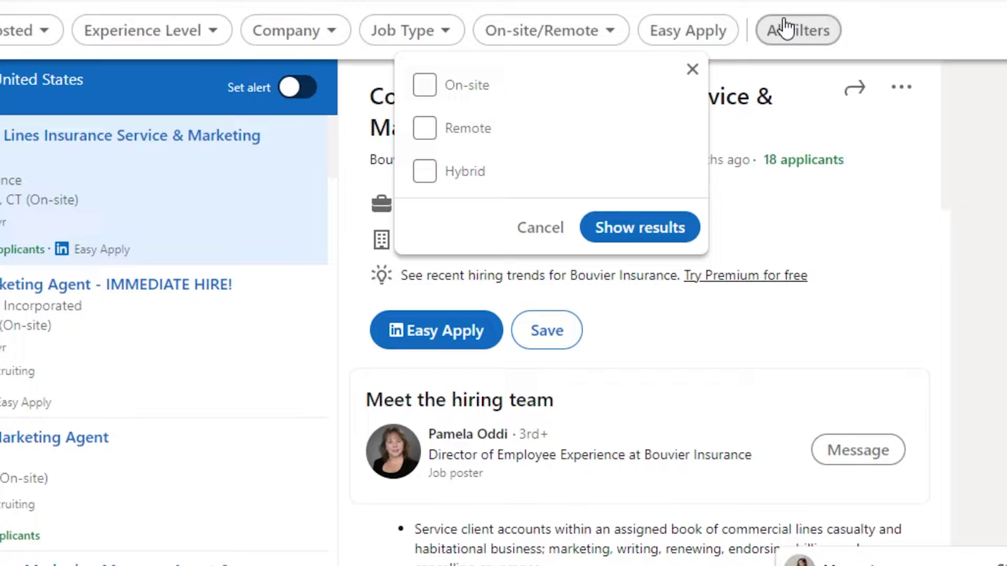
click(709, 37)
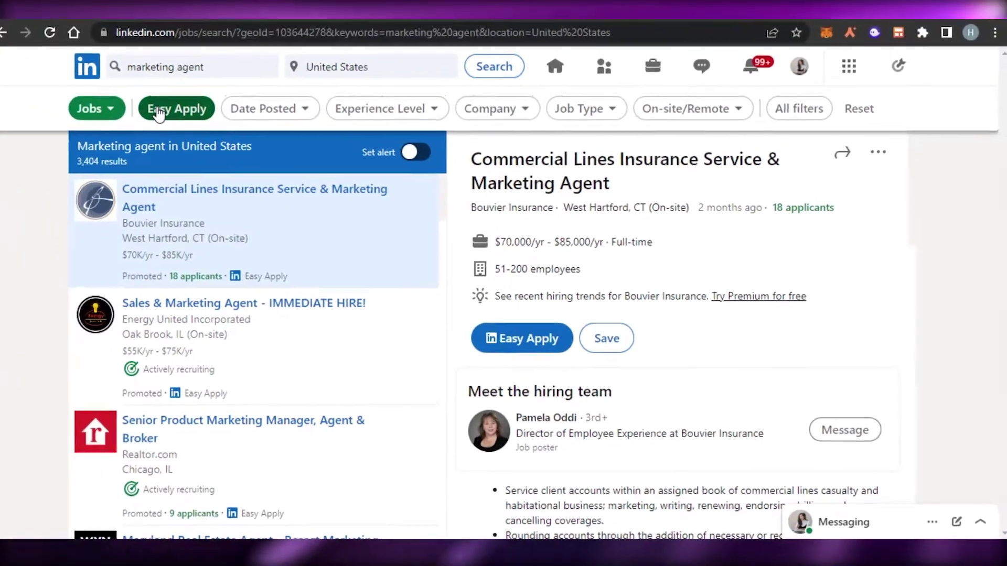
click(158, 111)
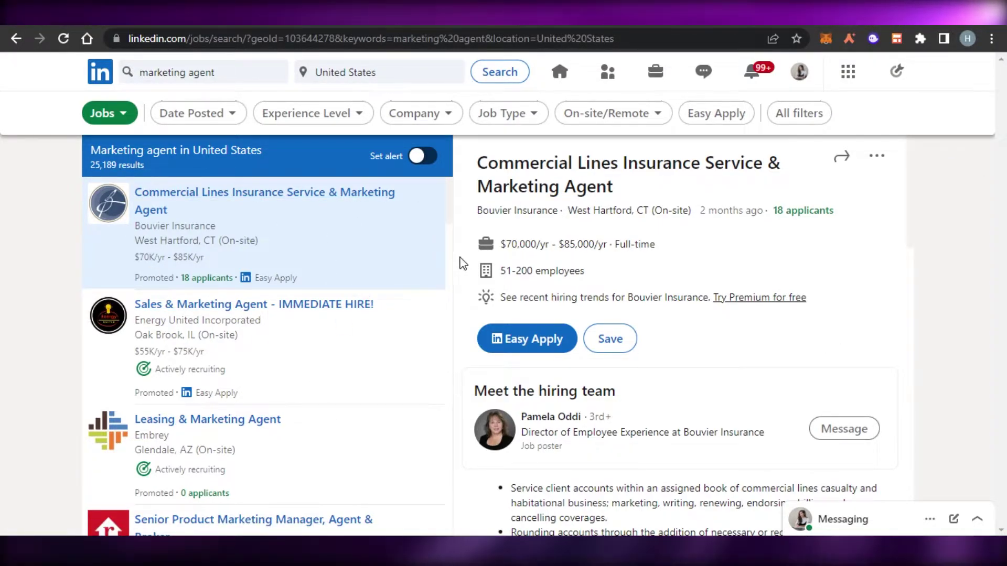
Open the Circle City HQ listing "Sales & Marketing Agent - IMMEDIATE HIRE!" and review its responsibilities, qualifications, pay range and company details
drag(449, 203, 449, 281)
scroll(454, 453, down, 3)
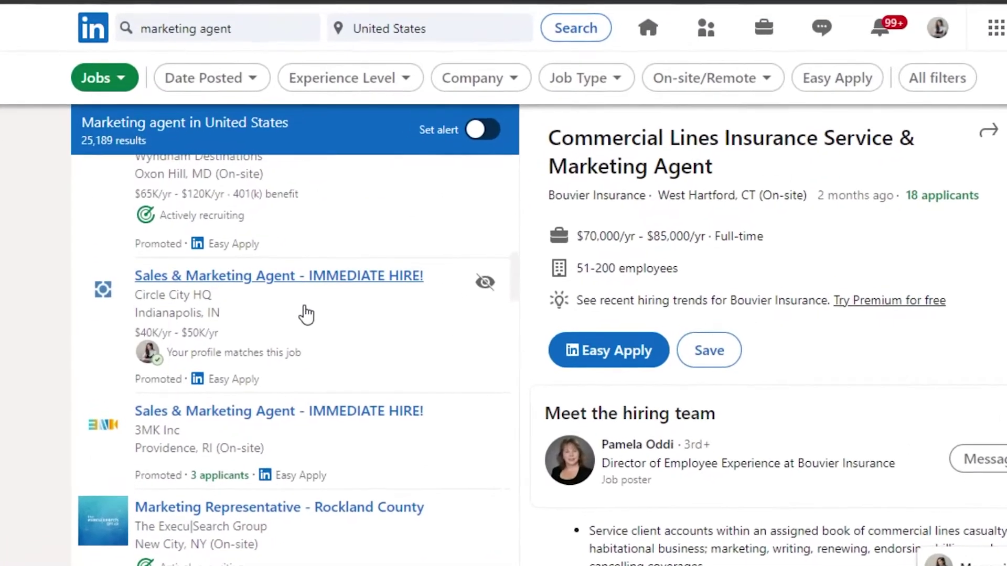
click(306, 313)
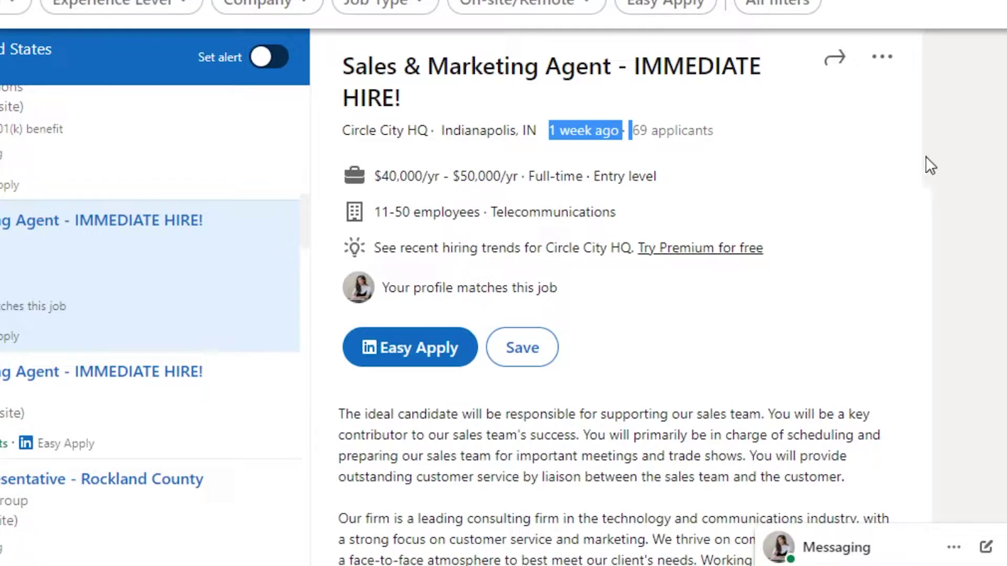
scroll(924, 156, down, 8)
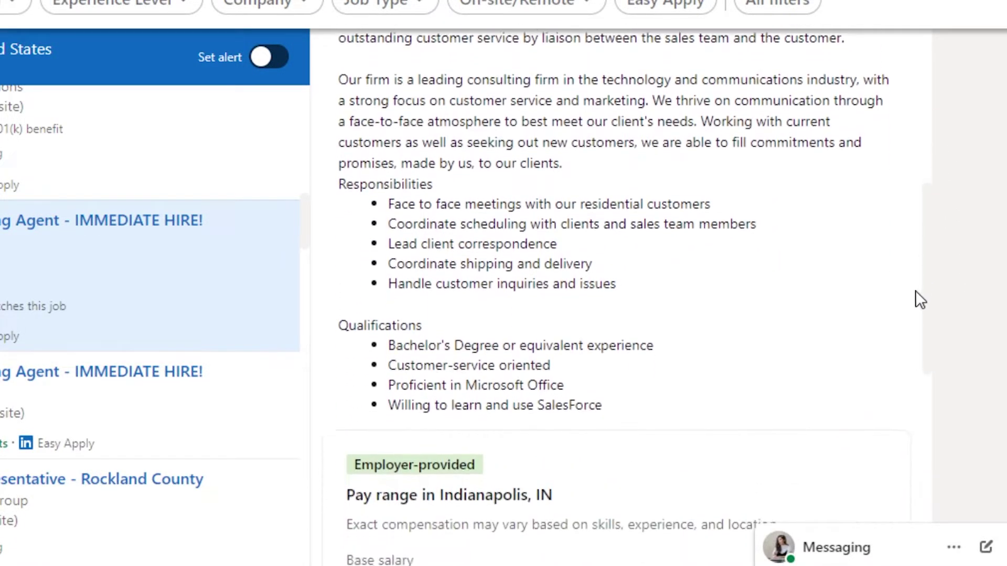
scroll(919, 301, down, 1)
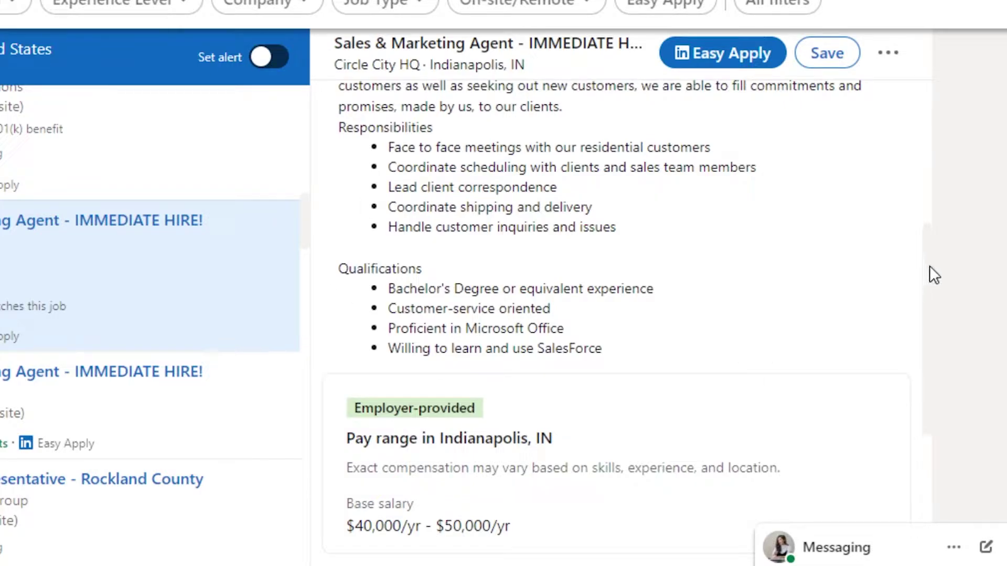
scroll(932, 259, down, 6)
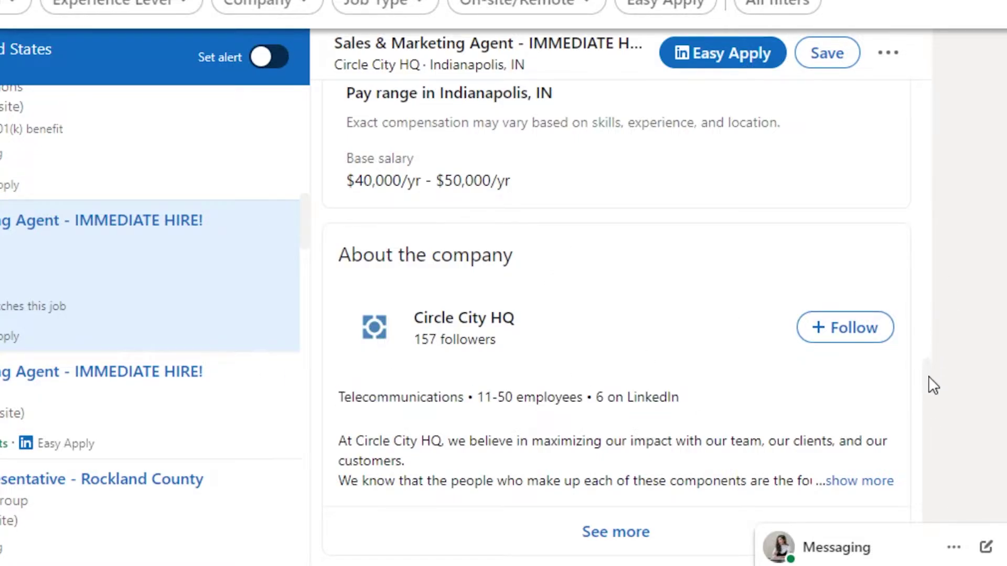
drag(928, 377, 927, 220)
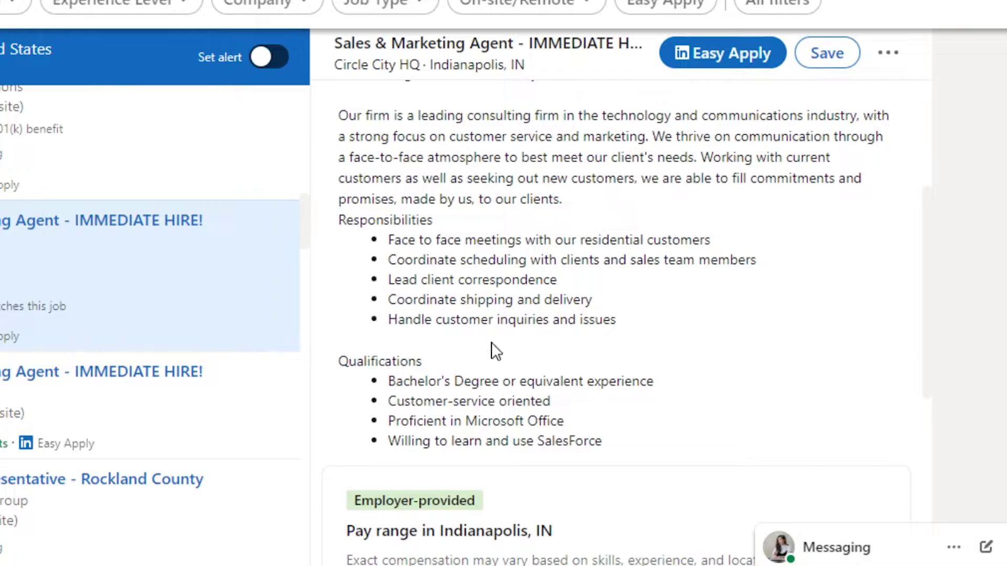
Start an Easy Apply application for the Circle City HQ job, view its contact info and resume pages, and discard it
drag(928, 256, 926, 112)
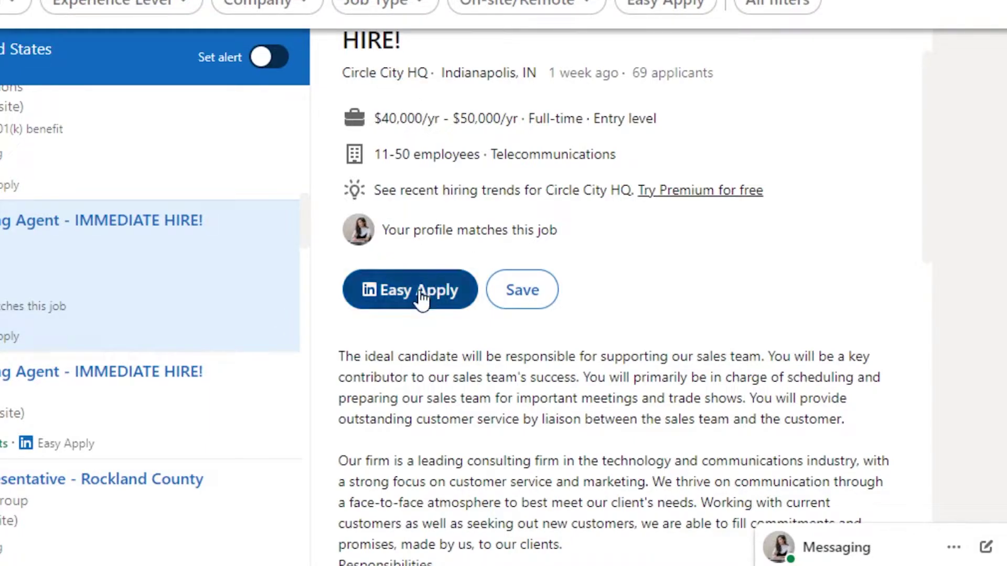
click(415, 294)
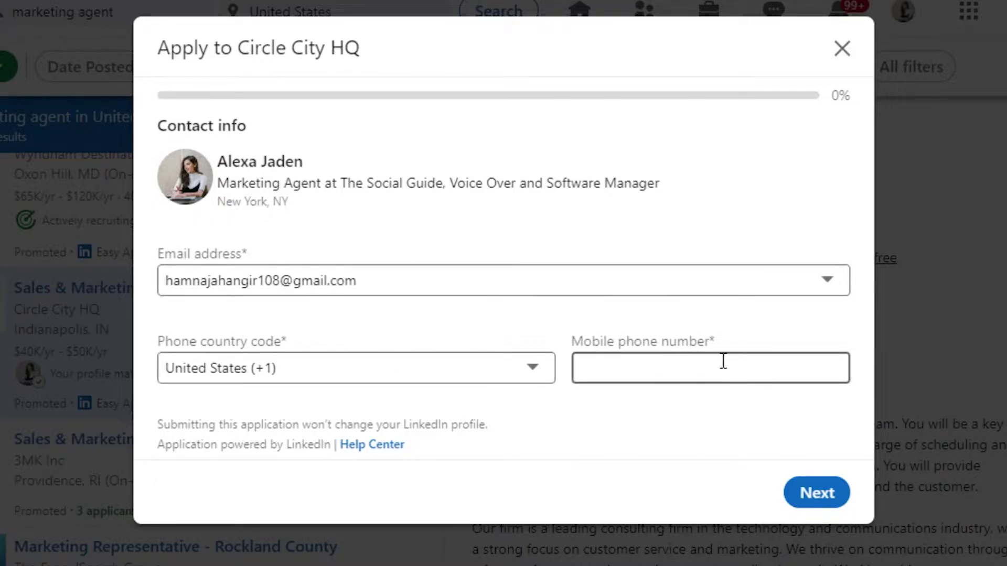
click(819, 497)
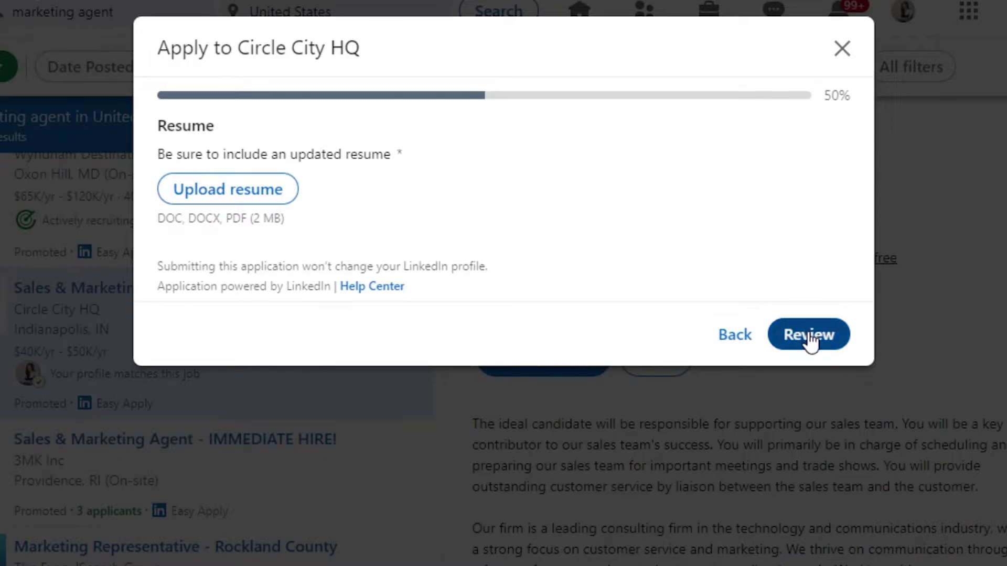
click(841, 50)
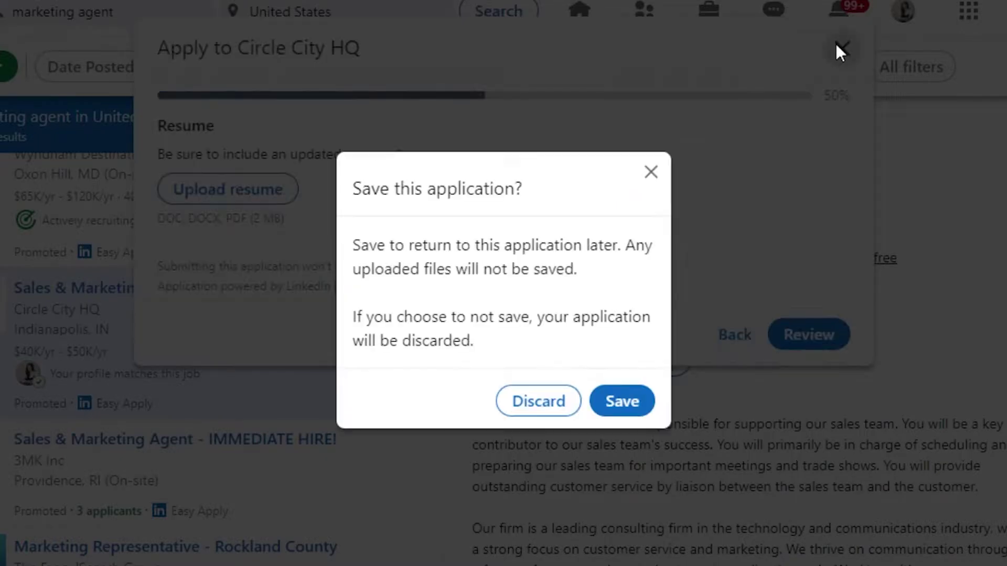
click(557, 400)
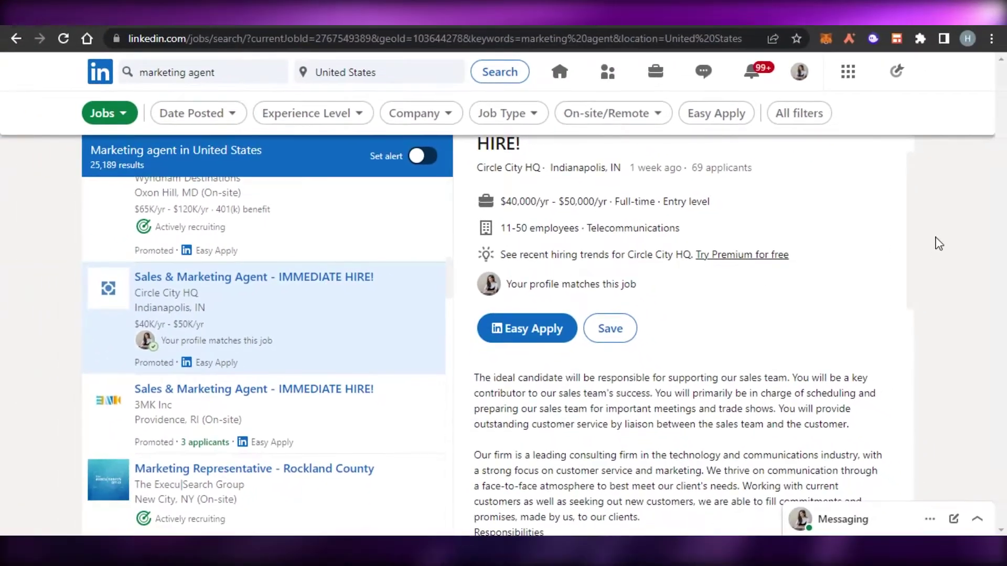
Open a Wyndham Destinations "Marketing Evergreen" listing in Kailua-Kona, HI and review its description and company details
drag(448, 265, 454, 348)
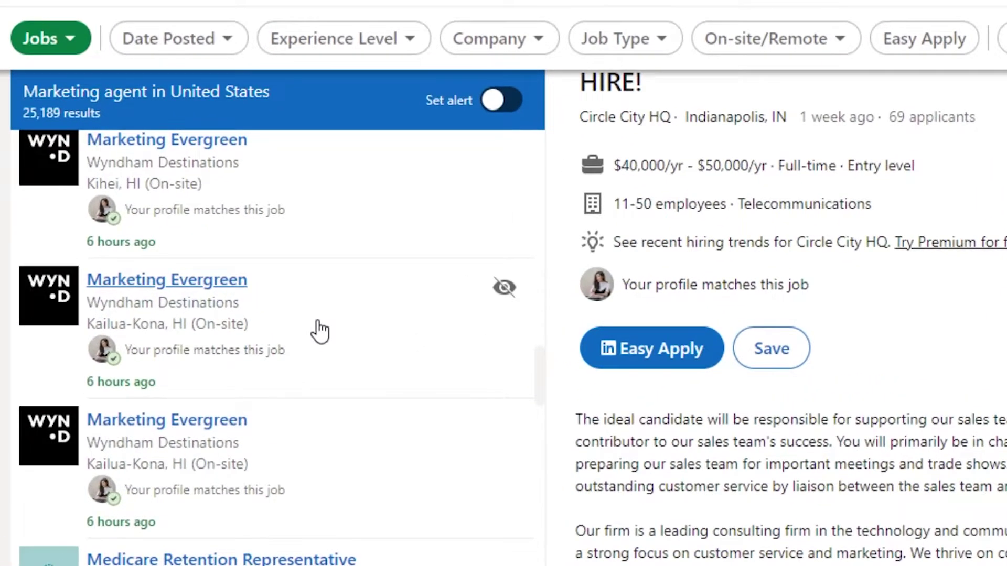
click(320, 331)
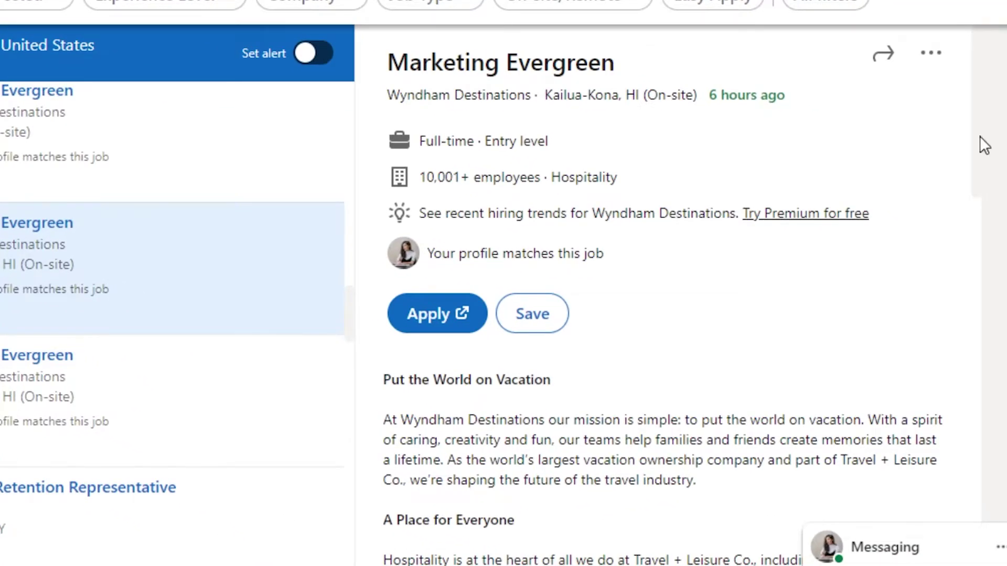
drag(975, 126, 977, 382)
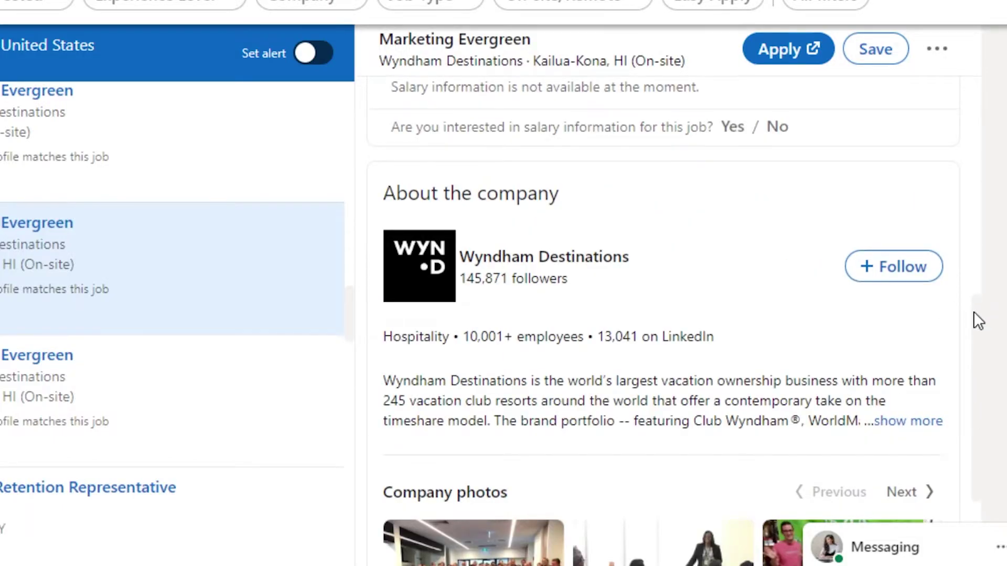
drag(973, 321, 975, 113)
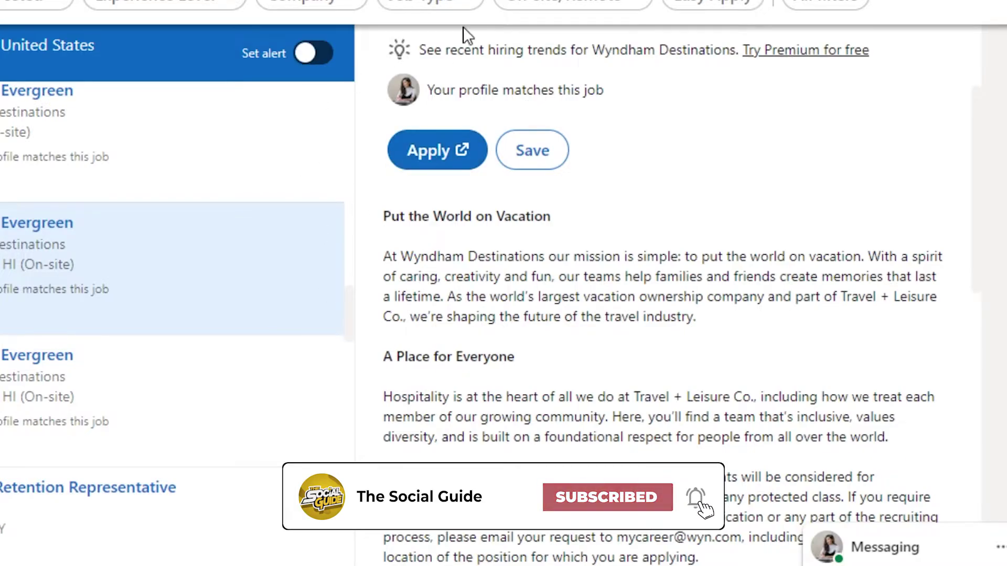
Apply to the Marketing Evergreen job with profile sharing on, continuing to the employer's external careers site
click(450, 152)
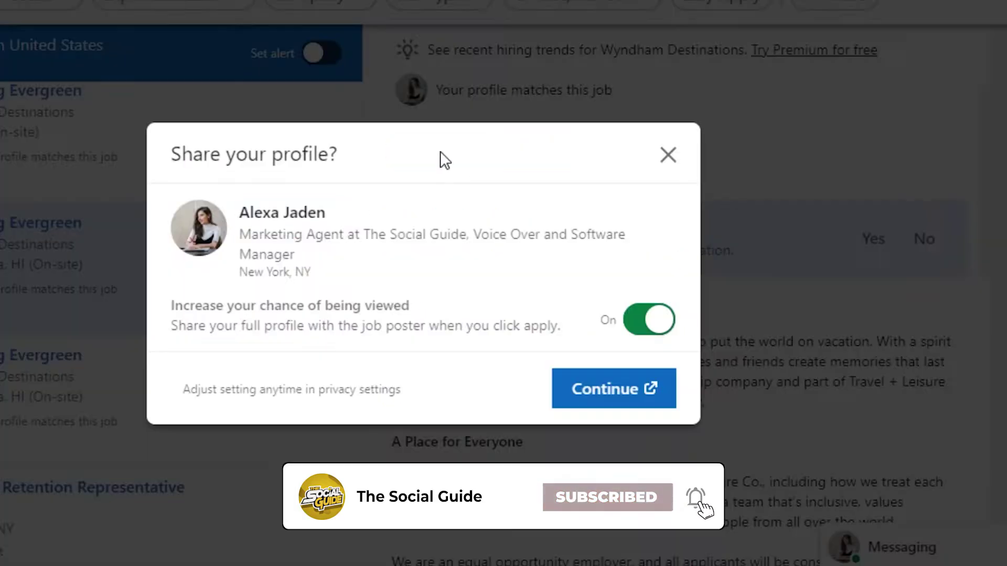
click(580, 380)
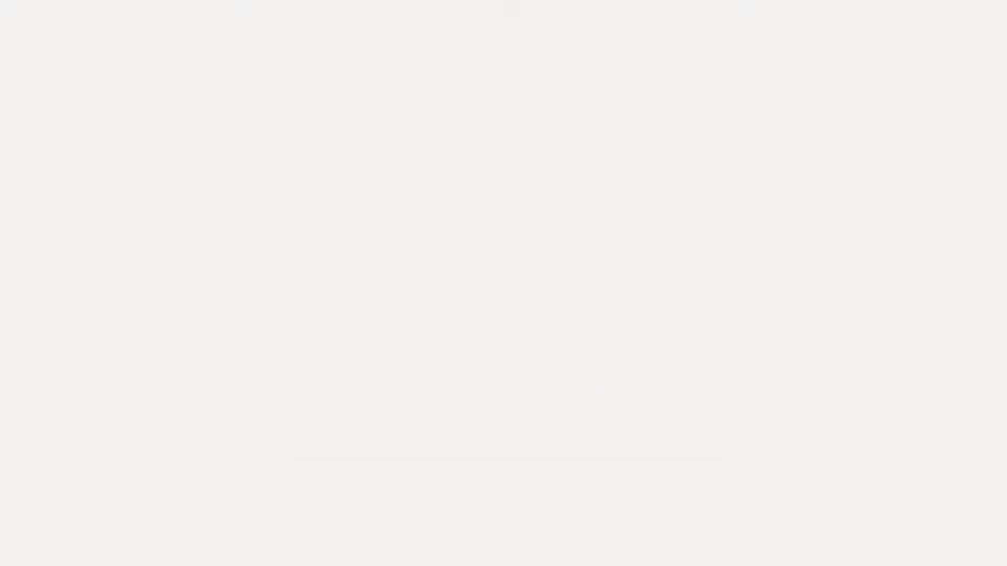
click(200, 16)
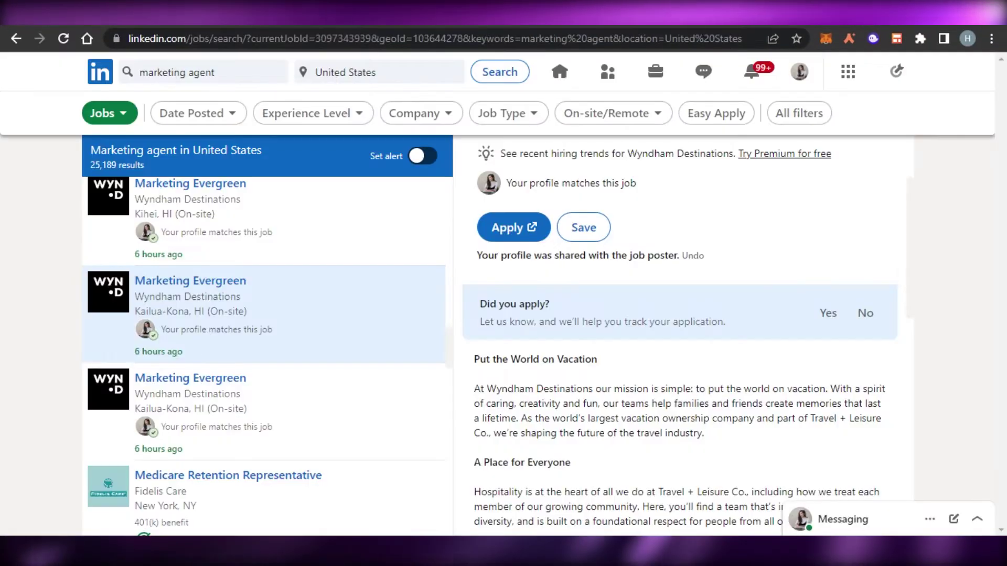
click(357, 14)
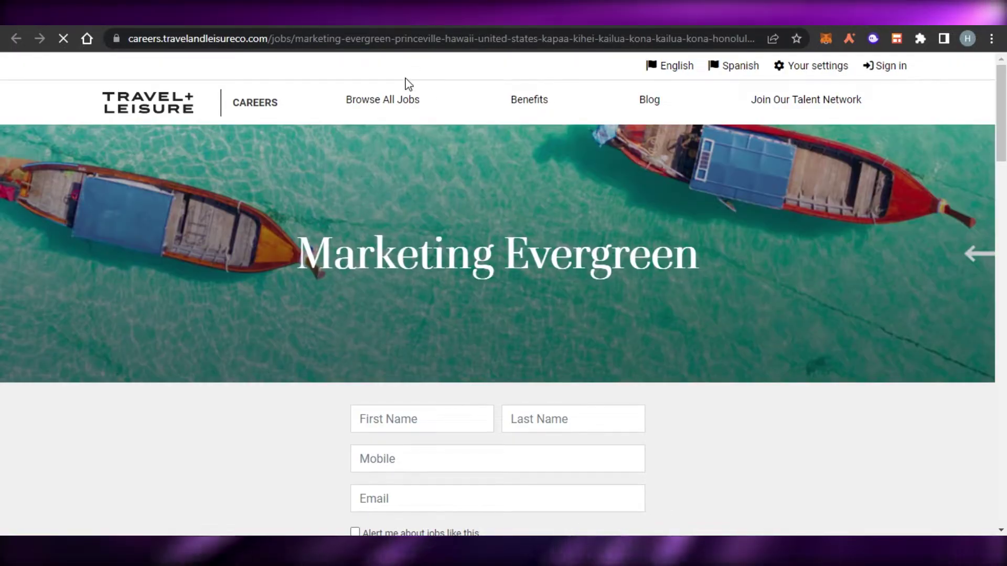
Examine the application form and job details on the Travel + Leisure careers page, and close that page
scroll(408, 84, down, 4)
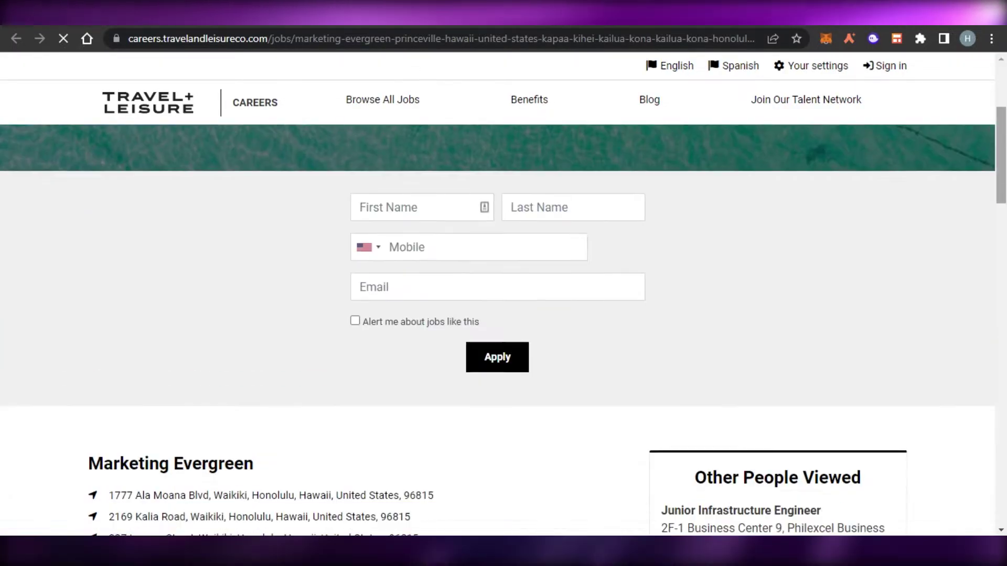
scroll(608, 245, down, 2)
scroll(608, 244, up, 2)
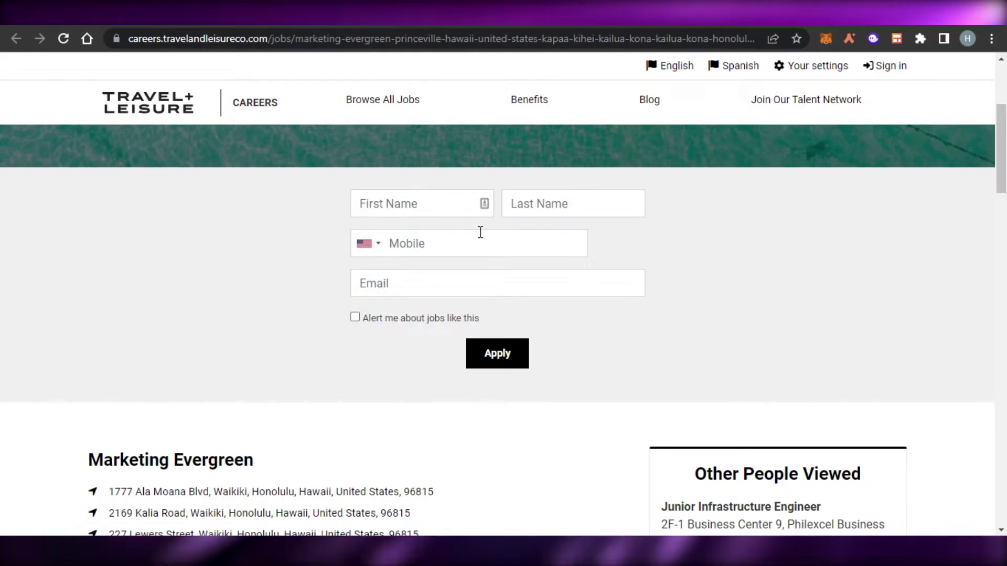
scroll(479, 272, up, 1)
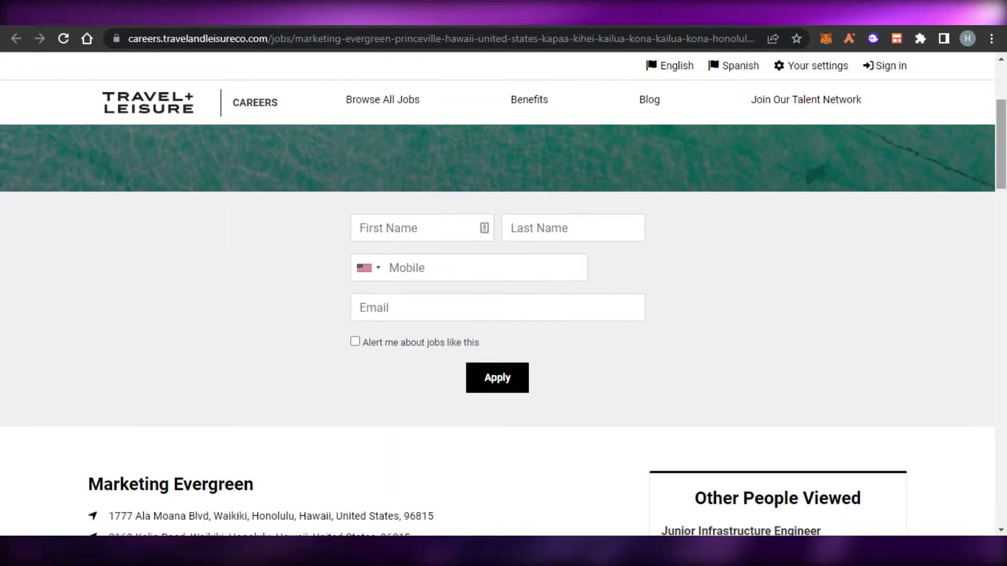
scroll(409, 472, up, 3)
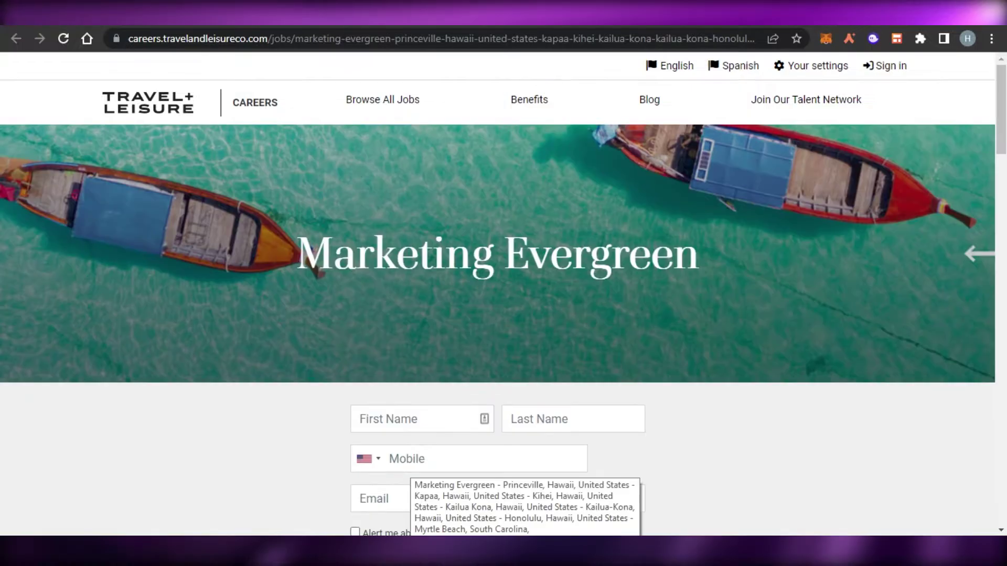
key(ctrl+w)
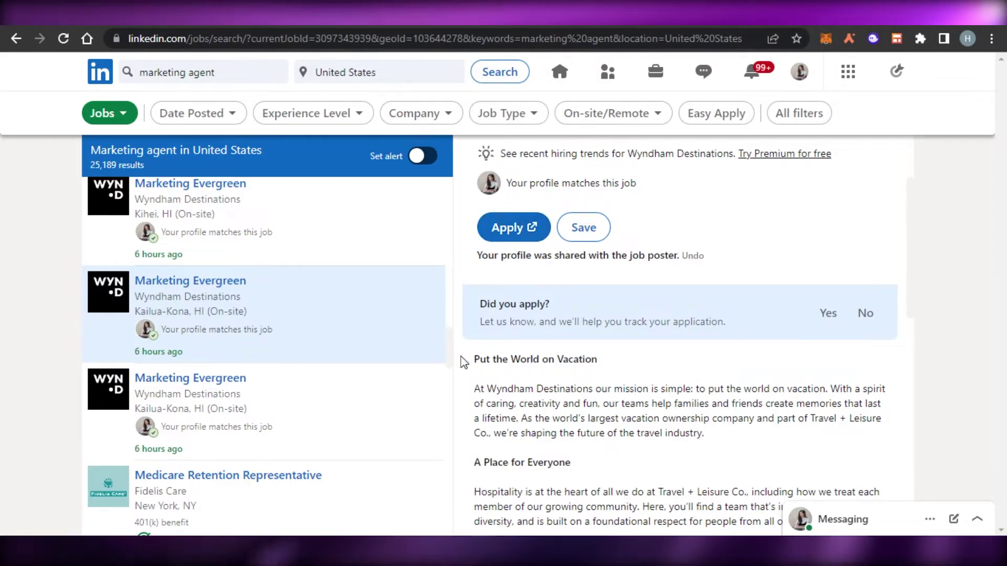
Leave the marketing agent job results for the home feed and open your own profile page
drag(446, 353, 456, 189)
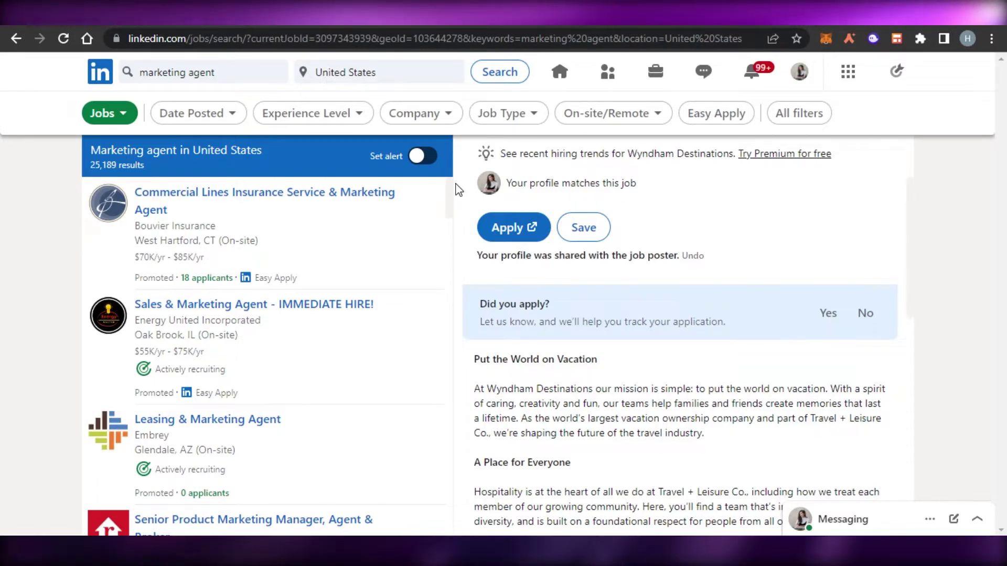
click(104, 72)
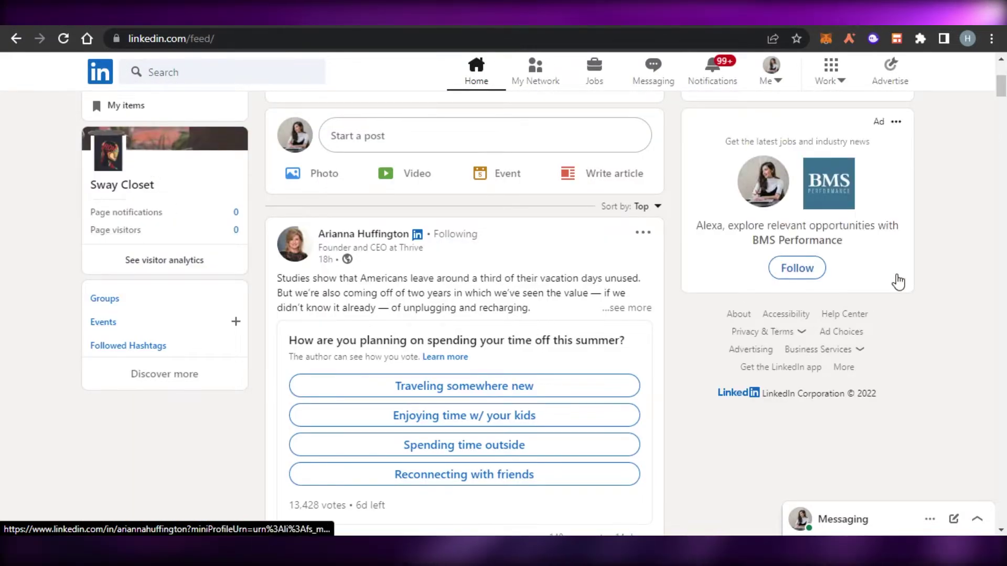
scroll(1002, 86, up, 5)
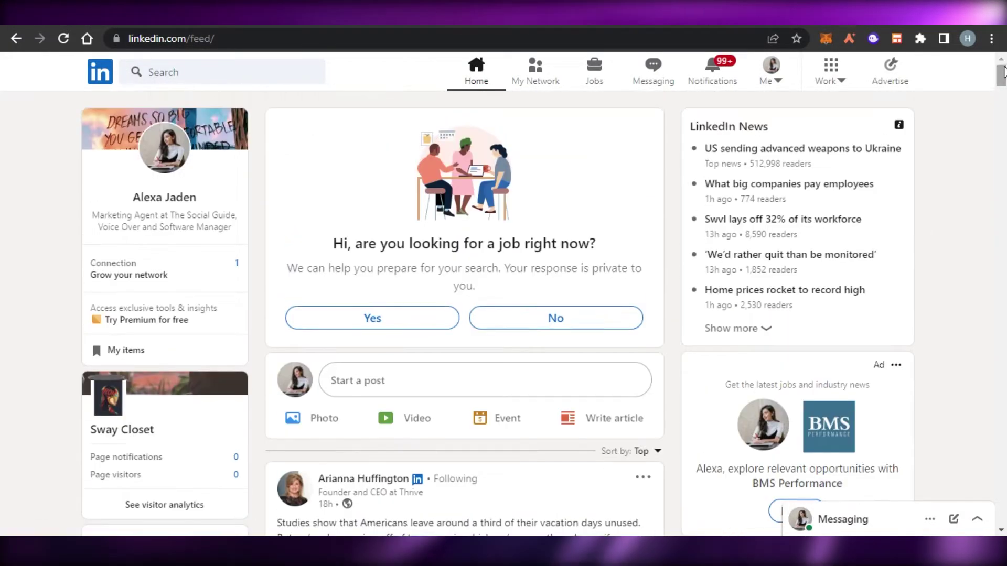
click(166, 195)
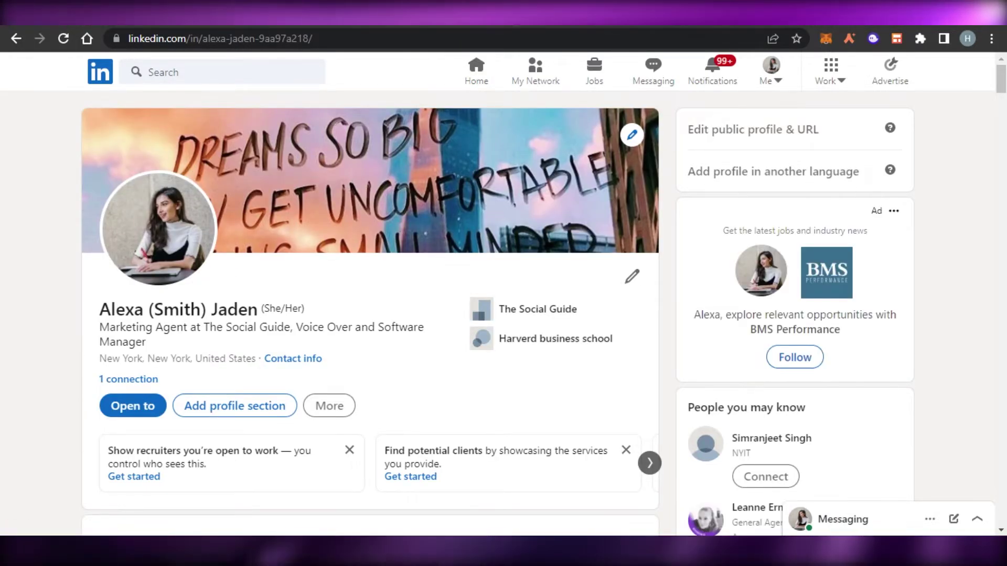
Examine your profile's headline, analytics, resources, activity, experience and interests sections
scroll(226, 253, down, 1)
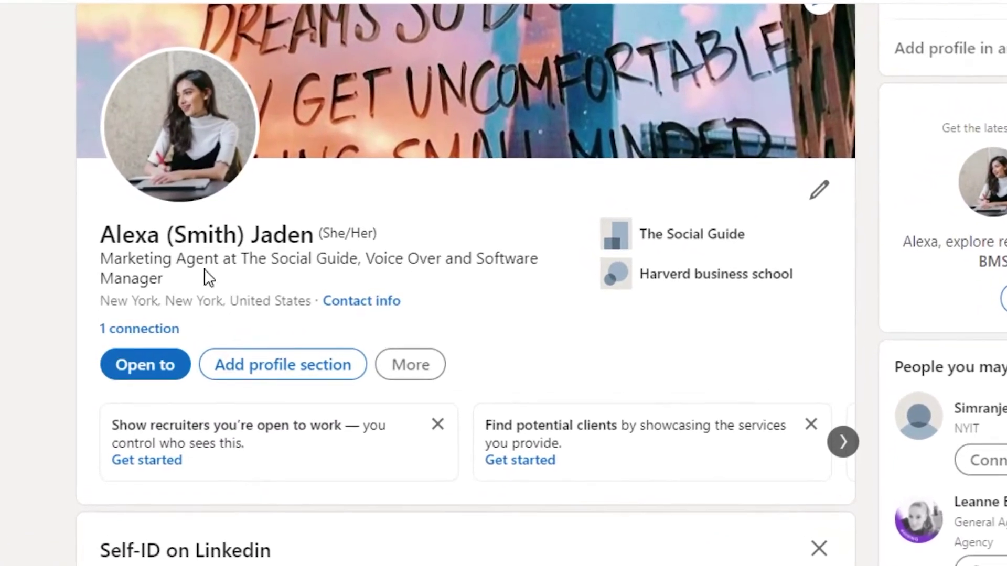
drag(108, 258, 184, 276)
click(697, 315)
scroll(466, 283, down, 10)
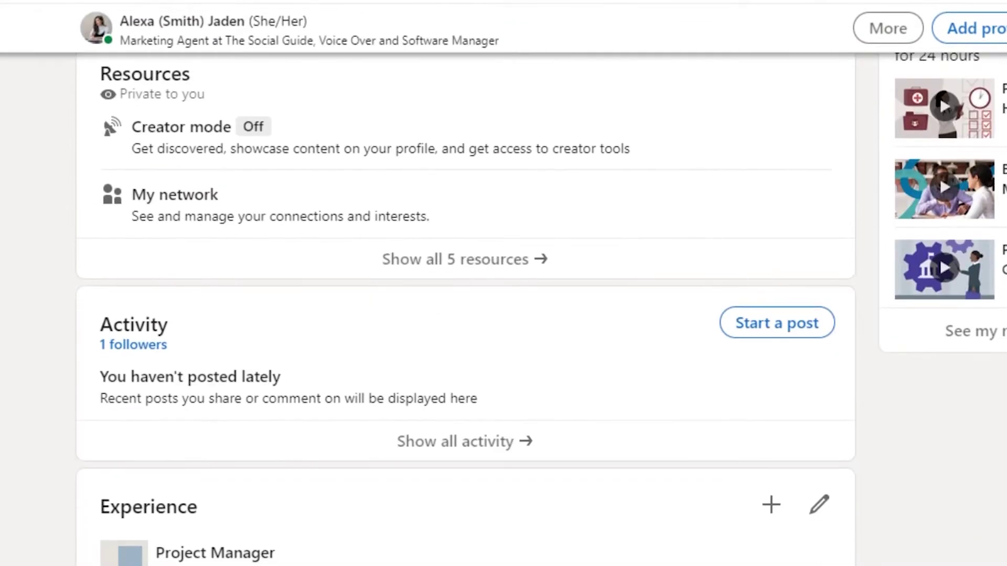
scroll(466, 283, down, 8)
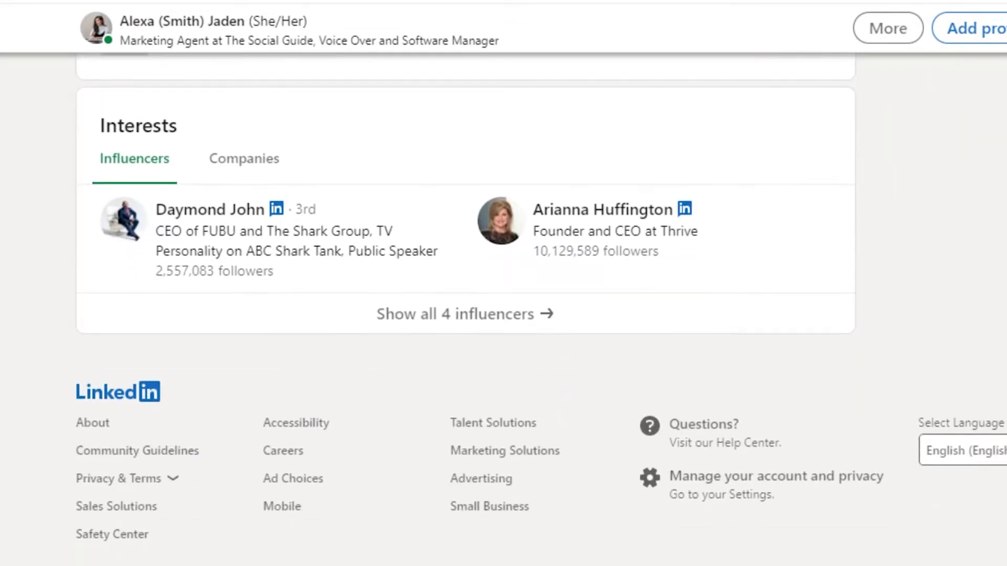
scroll(561, 68, up, 20)
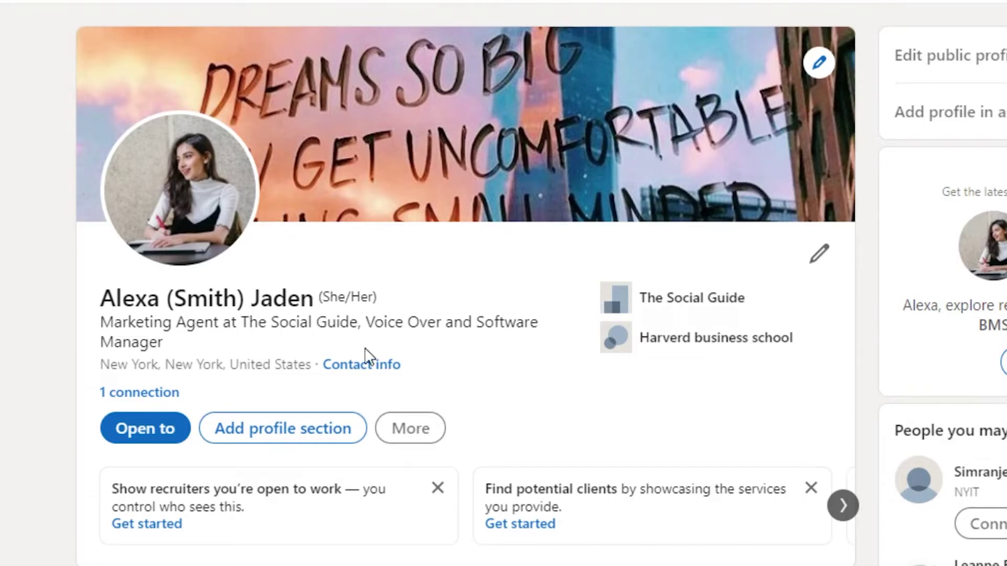
scroll(465, 283, down, 7)
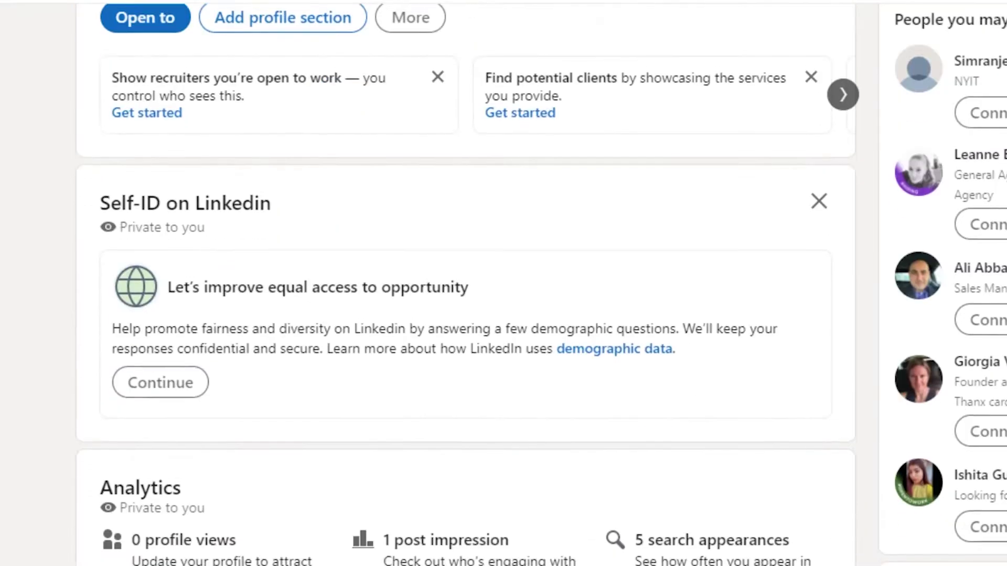
scroll(466, 283, up, 7)
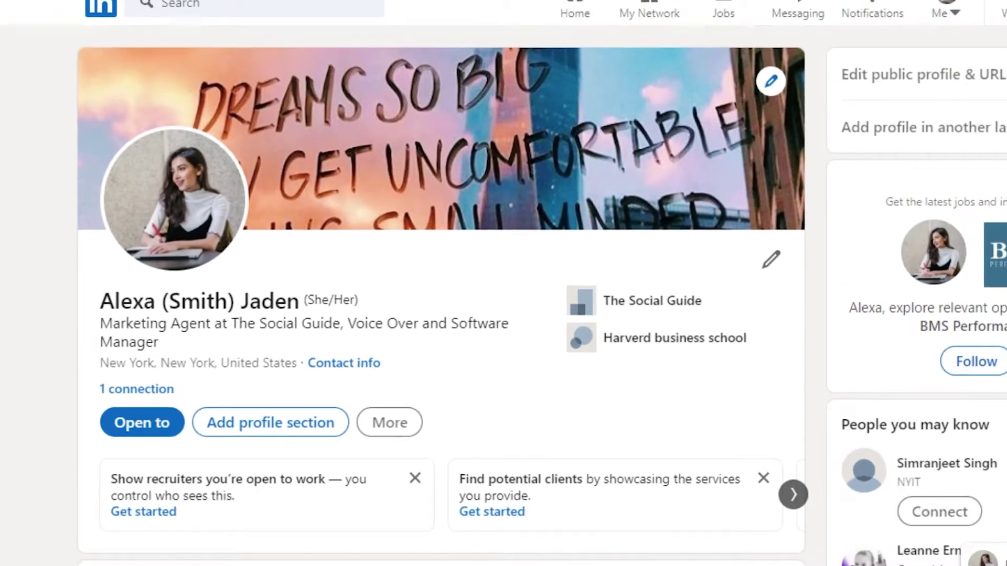
Return to the home feed, look through its posts, and open the search suggestions
click(9, 7)
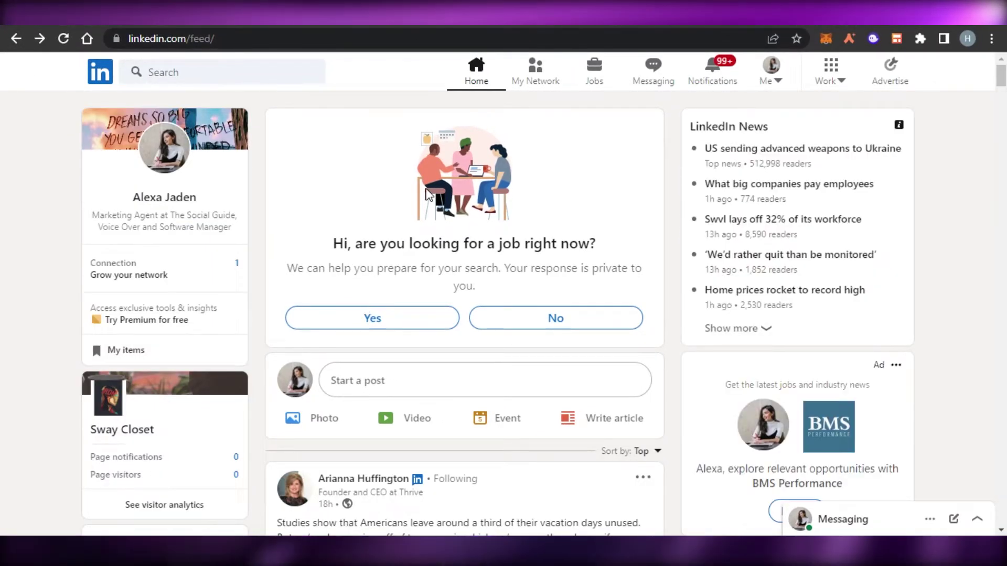
scroll(464, 315, down, 10)
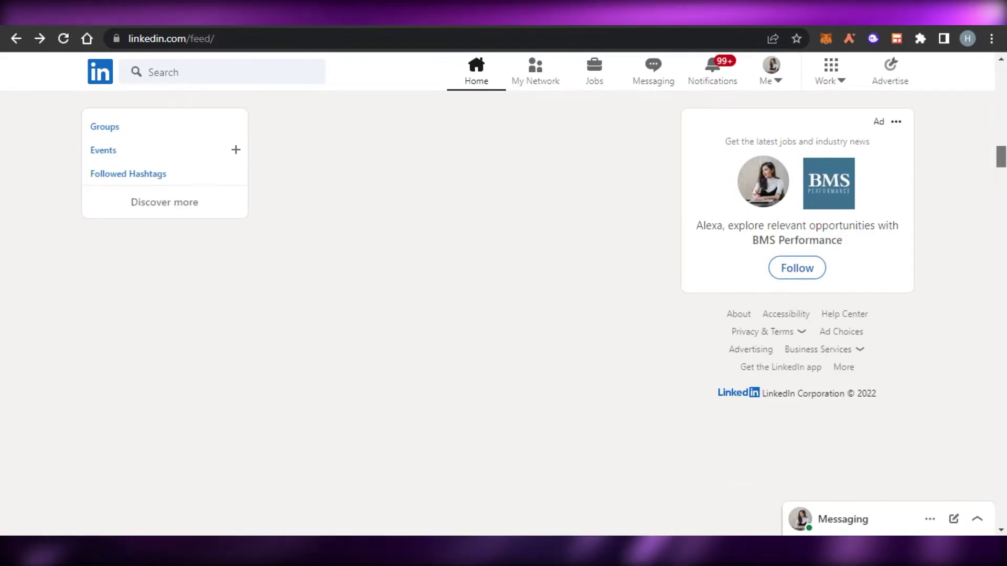
scroll(464, 315, down, 15)
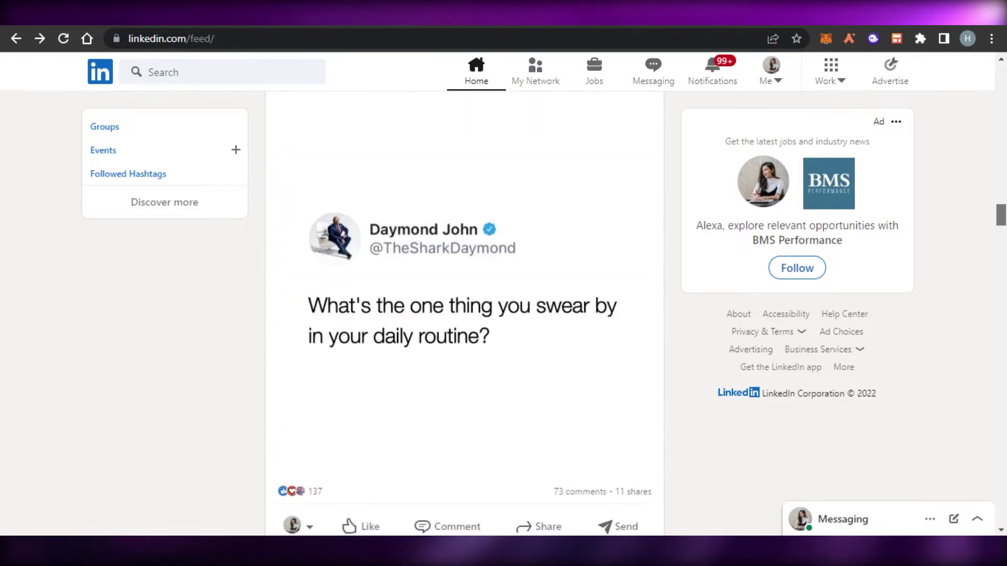
scroll(464, 315, down, 8)
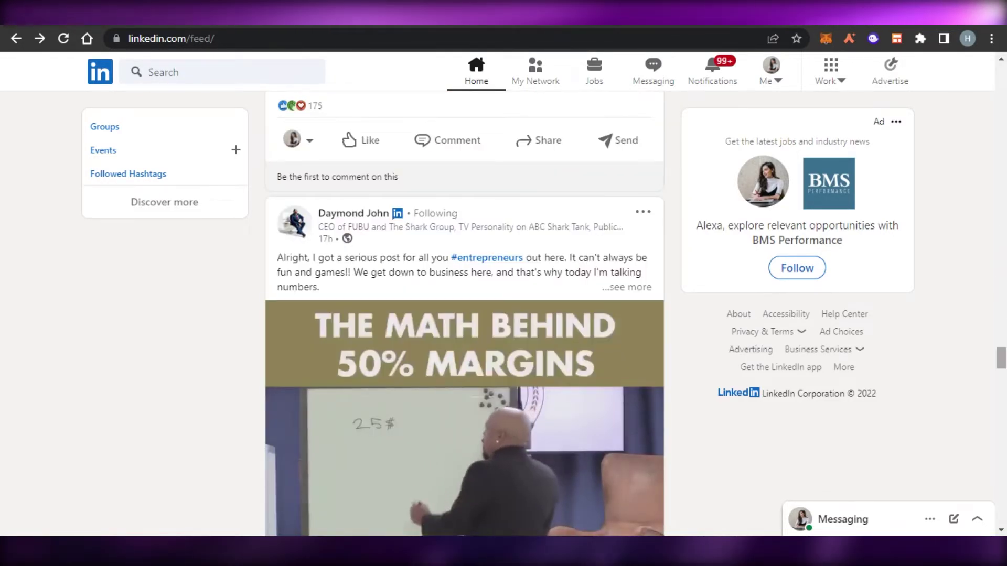
scroll(464, 315, down, 10)
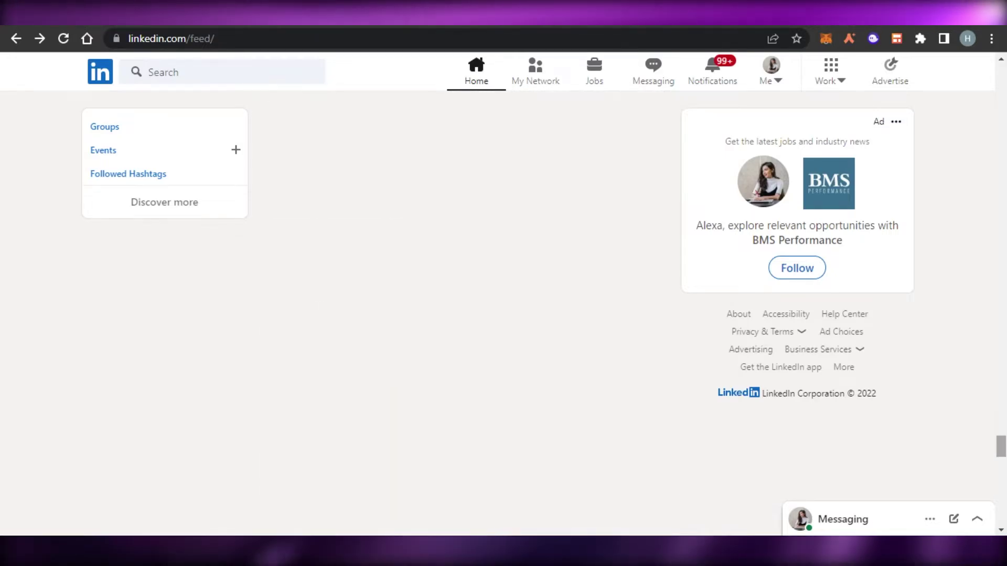
scroll(464, 314, up, 15)
scroll(464, 314, up, 5)
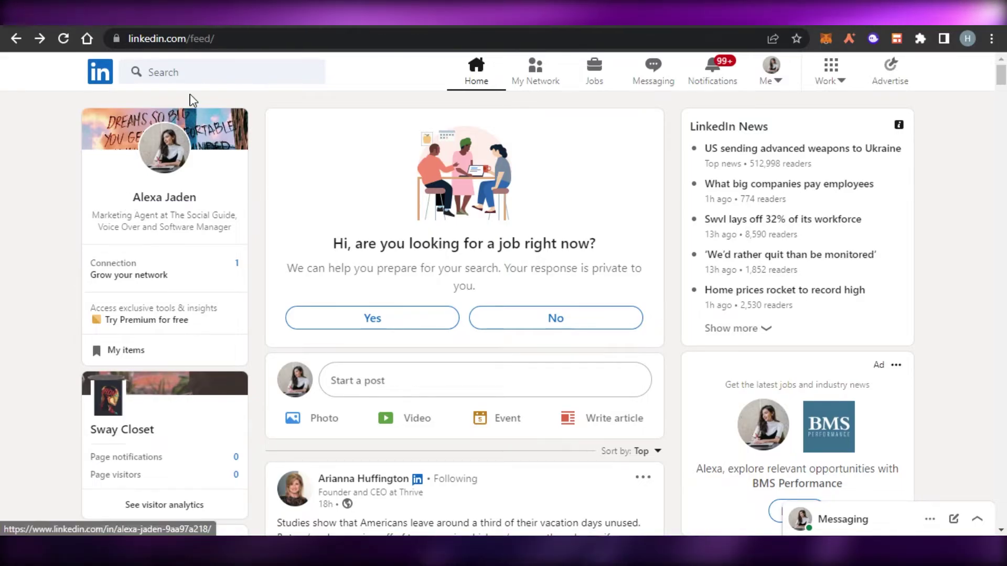
click(209, 68)
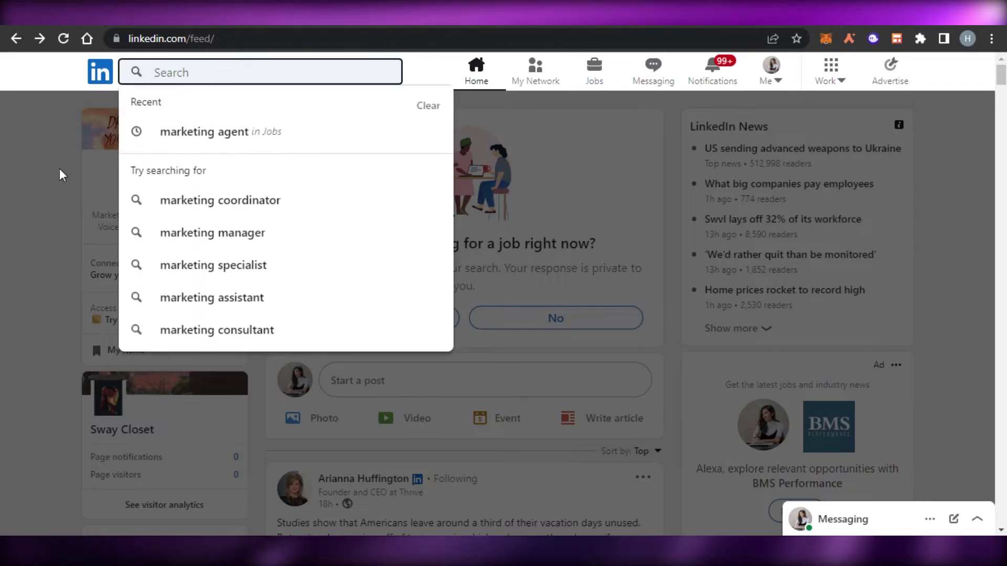
Leave the home feed for the Jobs page, view the job alerts there and close them
click(59, 169)
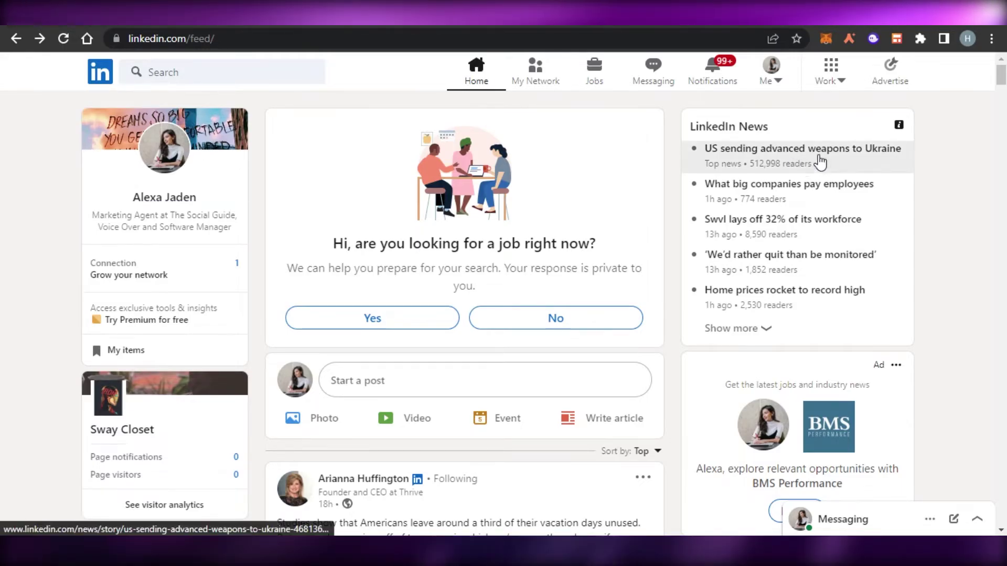
scroll(1000, 158, down, 15)
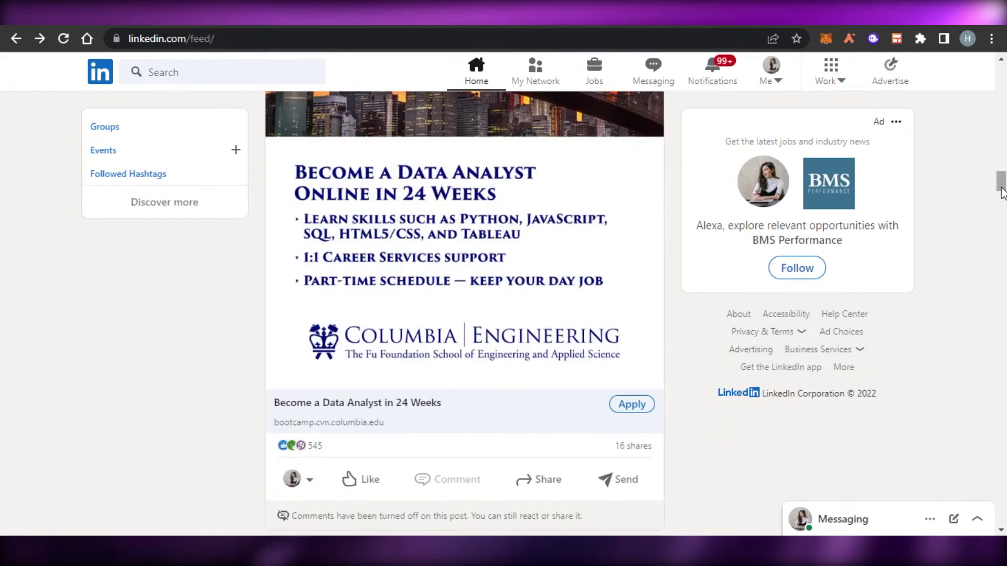
click(594, 68)
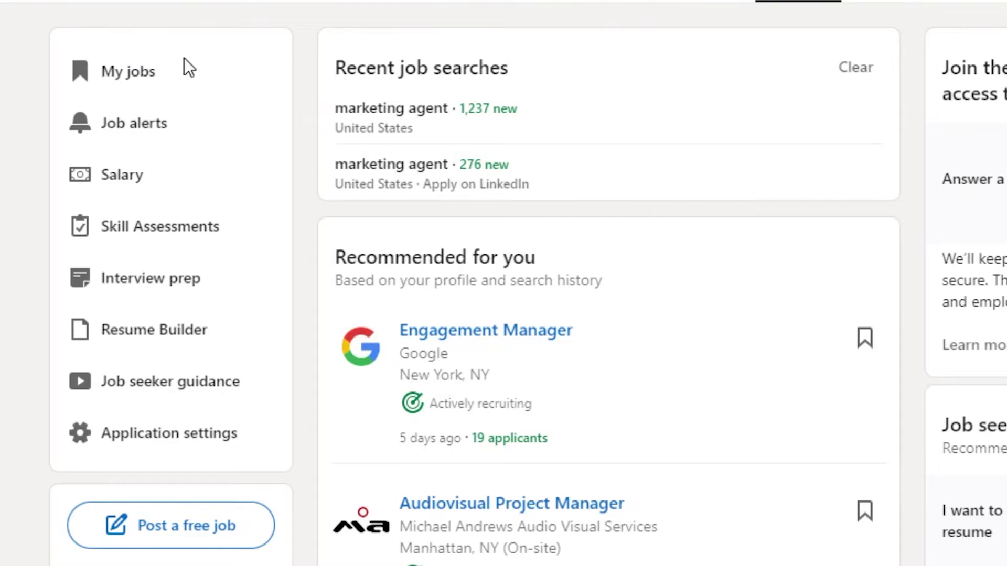
click(138, 126)
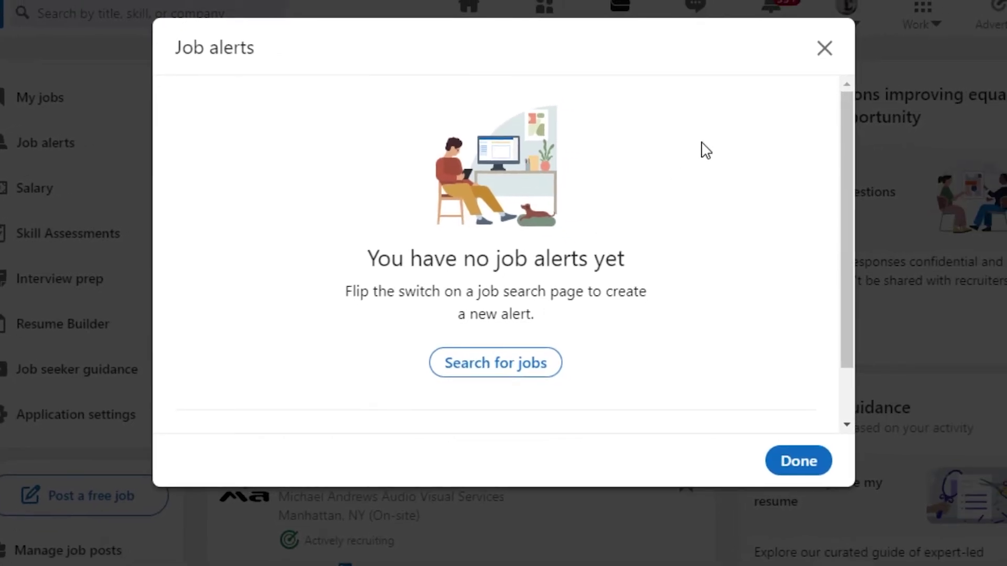
click(830, 59)
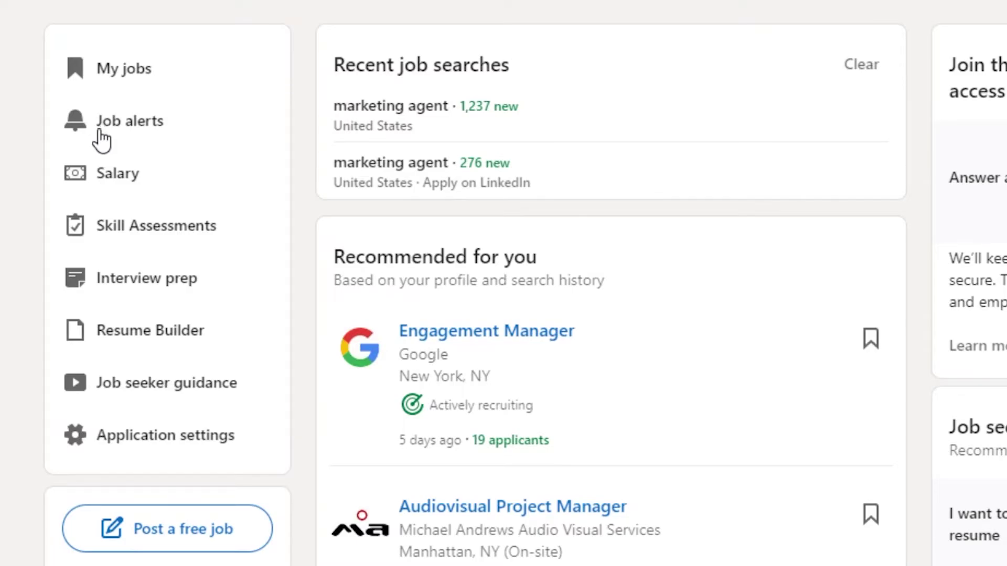
Open Interview prep past its introduction, dismiss the job-title tip, and examine the list of common interview questions
click(130, 283)
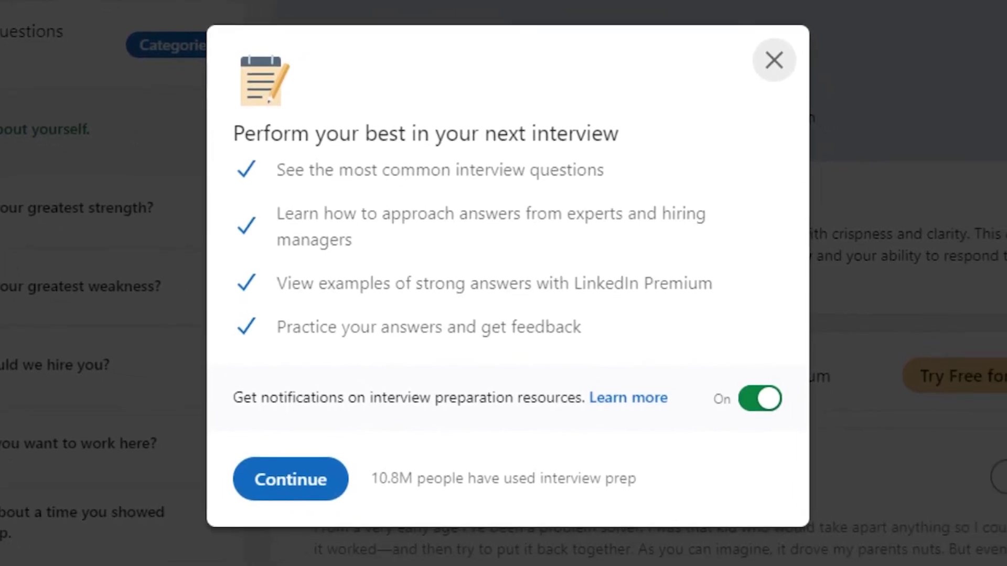
click(317, 496)
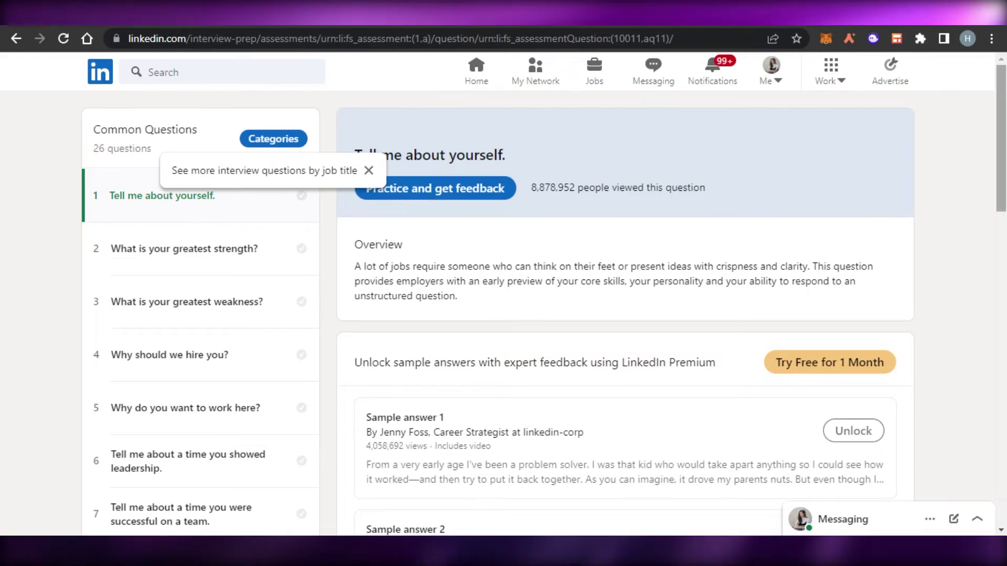
mouse_move(1000, 139)
mouse_down()
mouse_move(1001, 451)
mouse_move(1001, 139)
mouse_up()
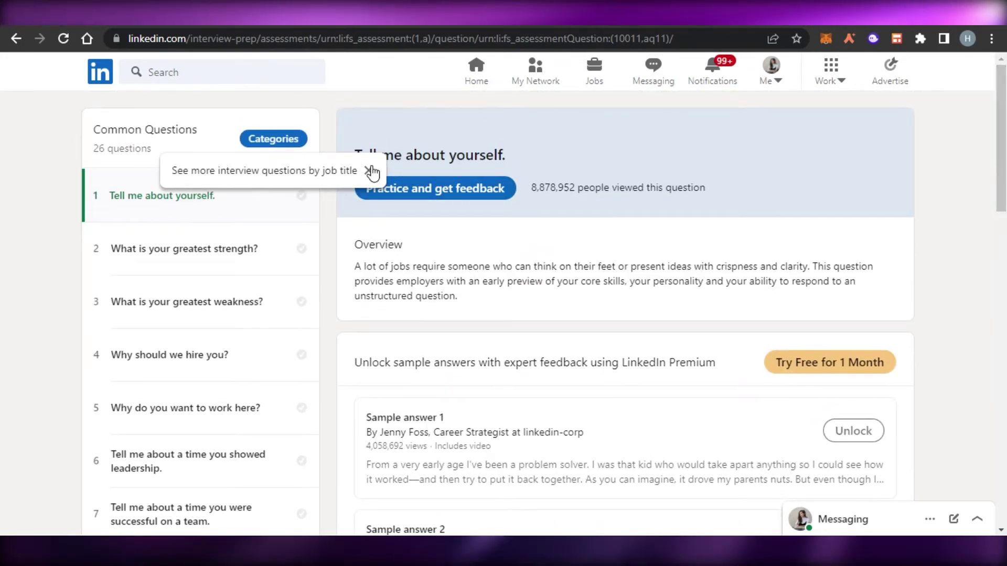
click(369, 169)
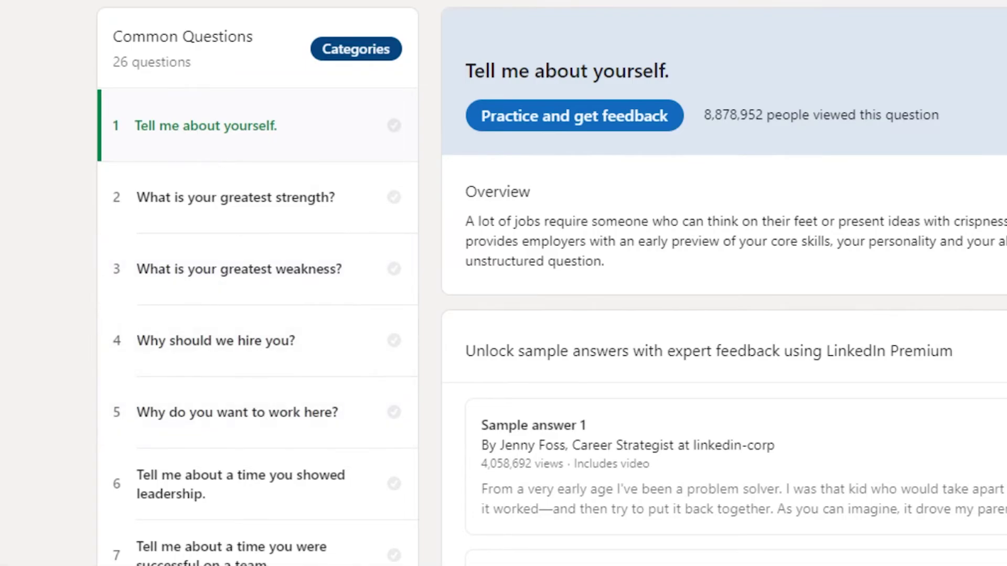
scroll(724, 283, down, 10)
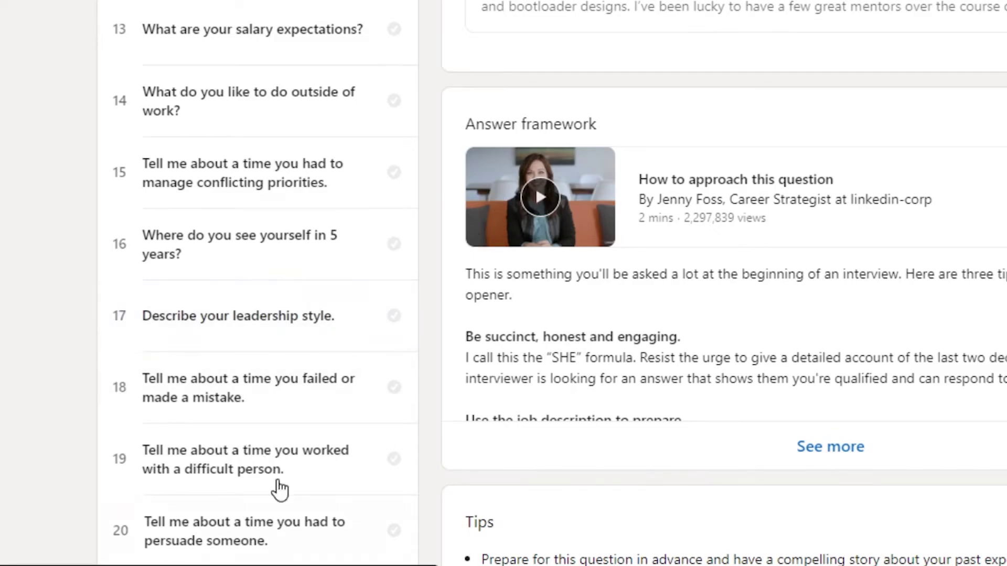
scroll(724, 283, up, 15)
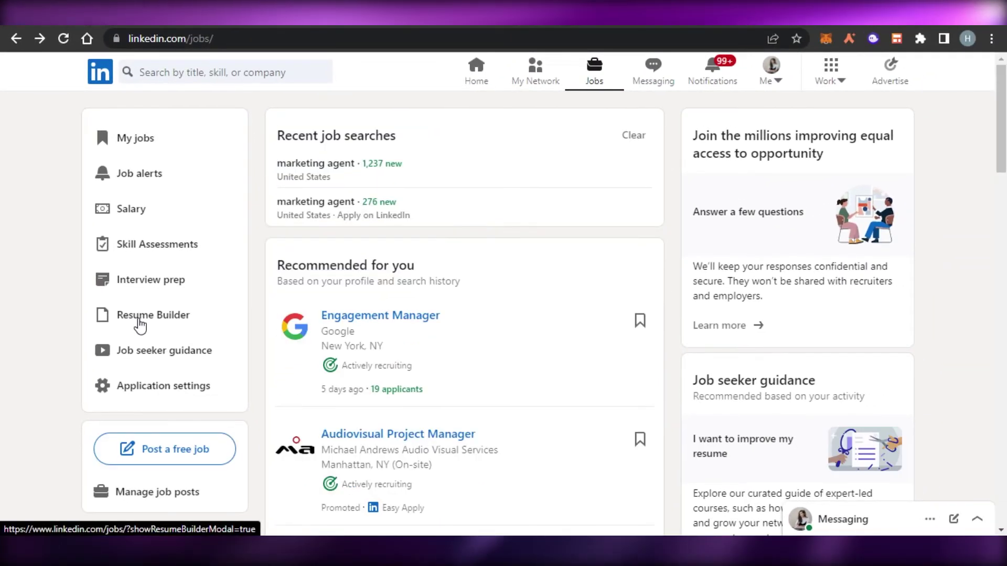
View the Resume Builder's resume selection from the Jobs page, close it, and look through the recommended jobs
click(148, 315)
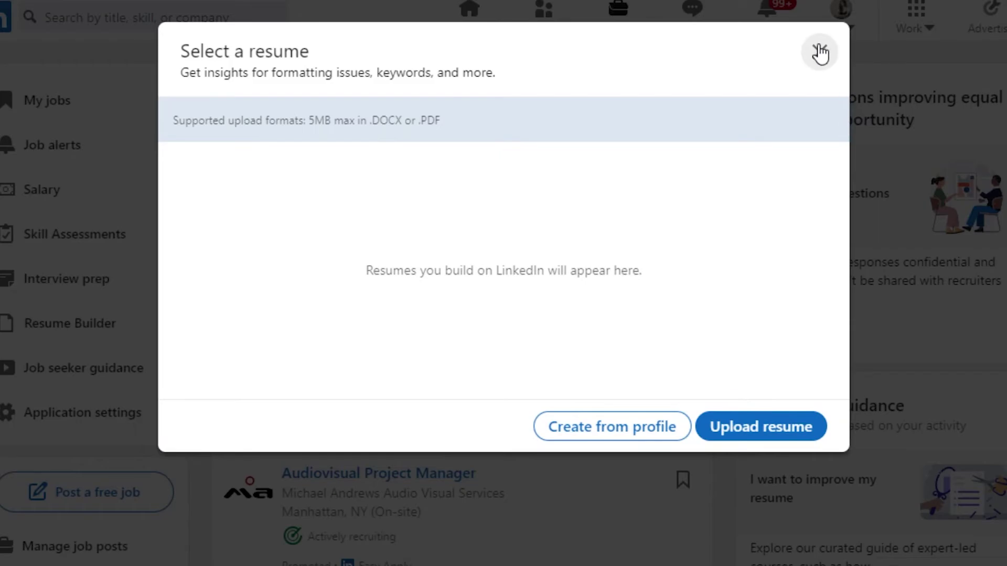
click(819, 52)
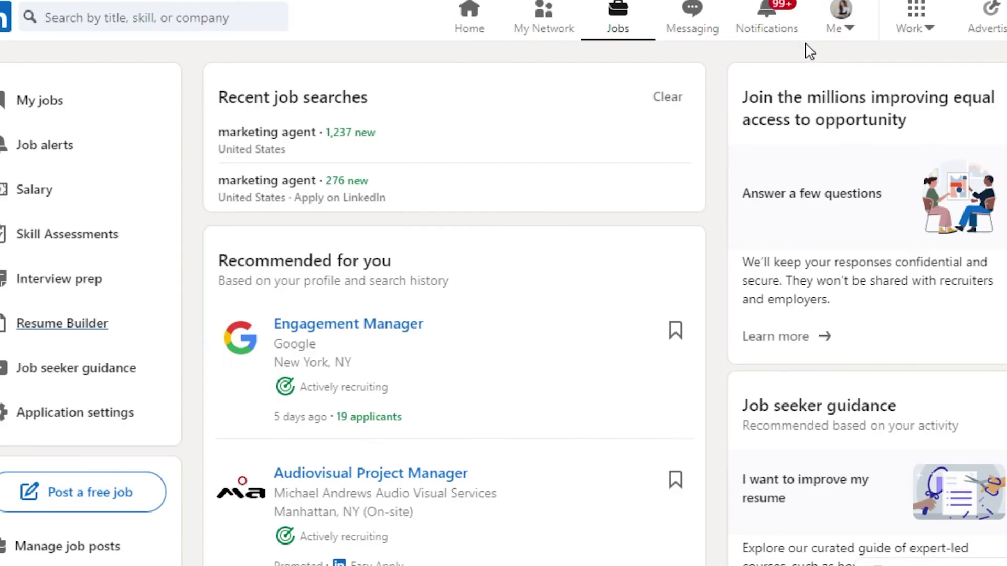
scroll(451, 315, down, 8)
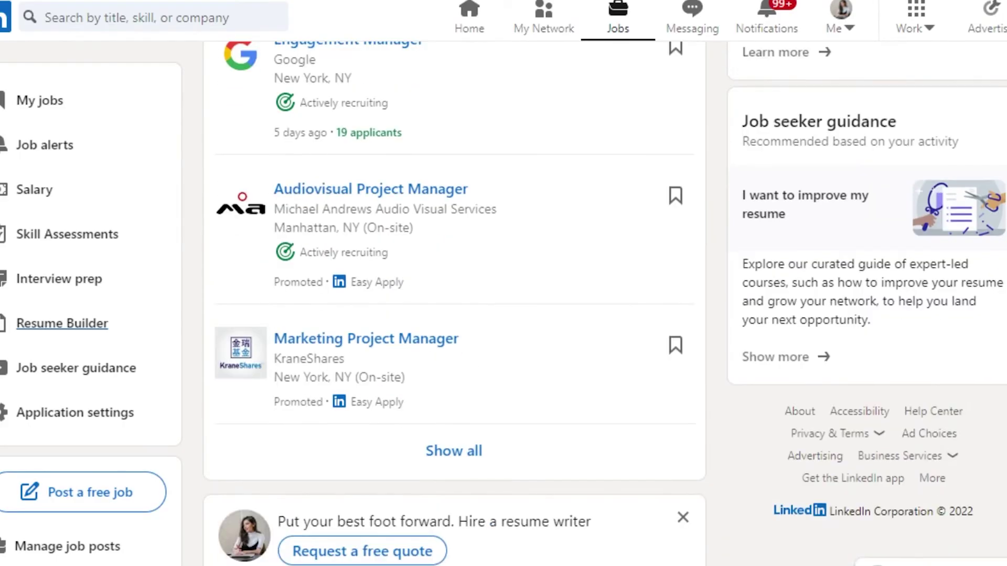
scroll(451, 315, up, 7)
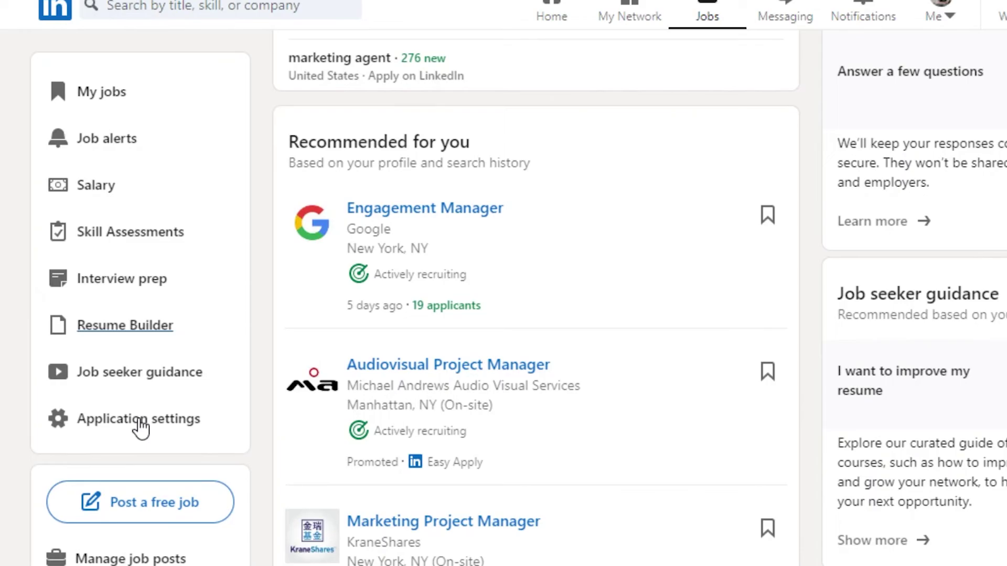
Return to the home feed from the Jobs page and look through its posts
scroll(140, 427, up, 2)
click(69, 15)
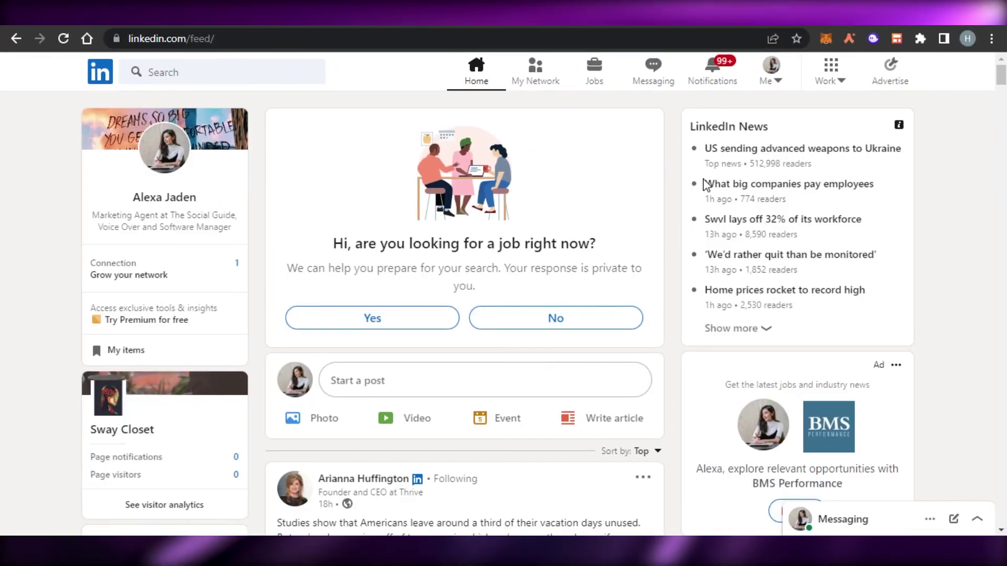
scroll(997, 156, down, 15)
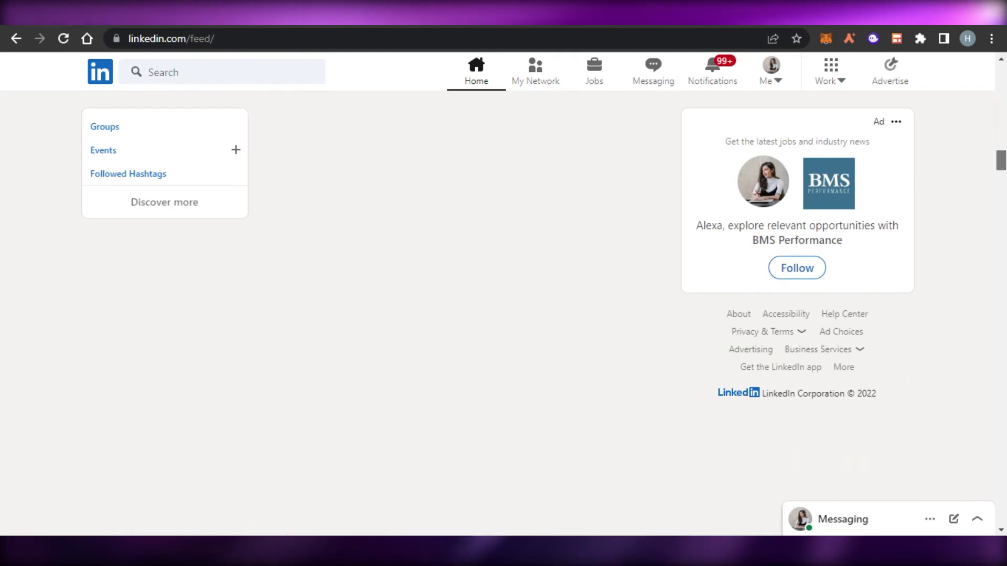
scroll(464, 314, down, 10)
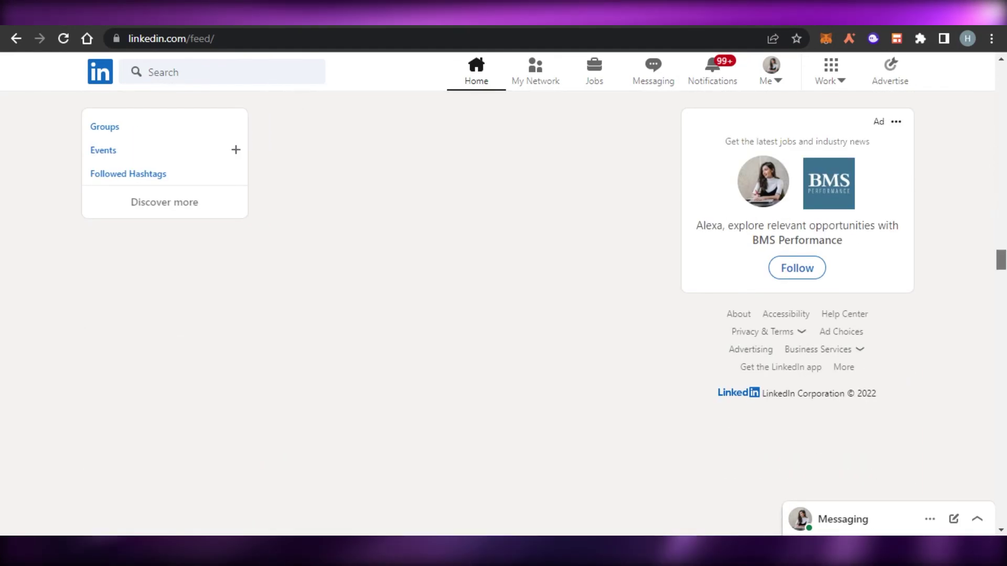
scroll(464, 314, down, 15)
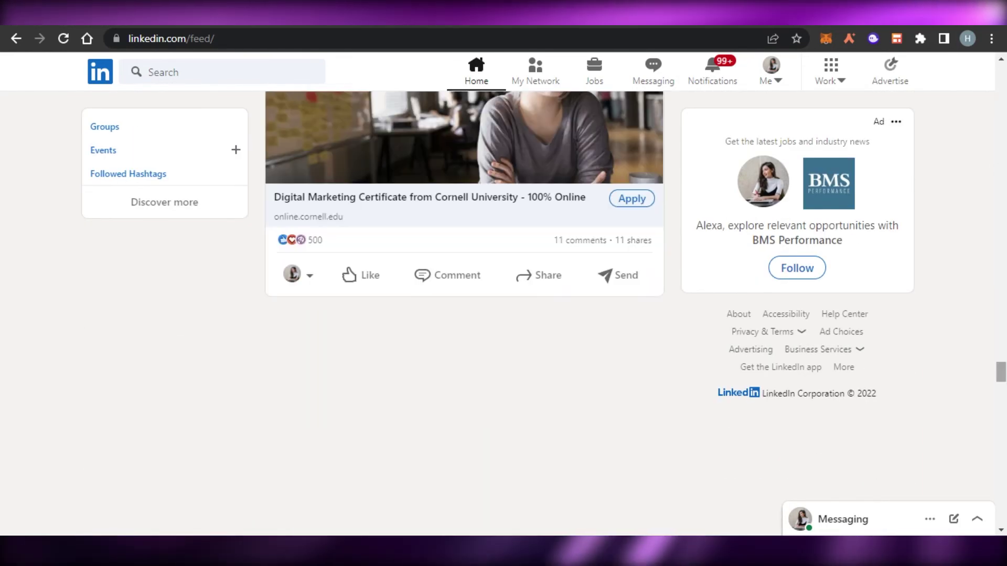
scroll(384, 402, up, 20)
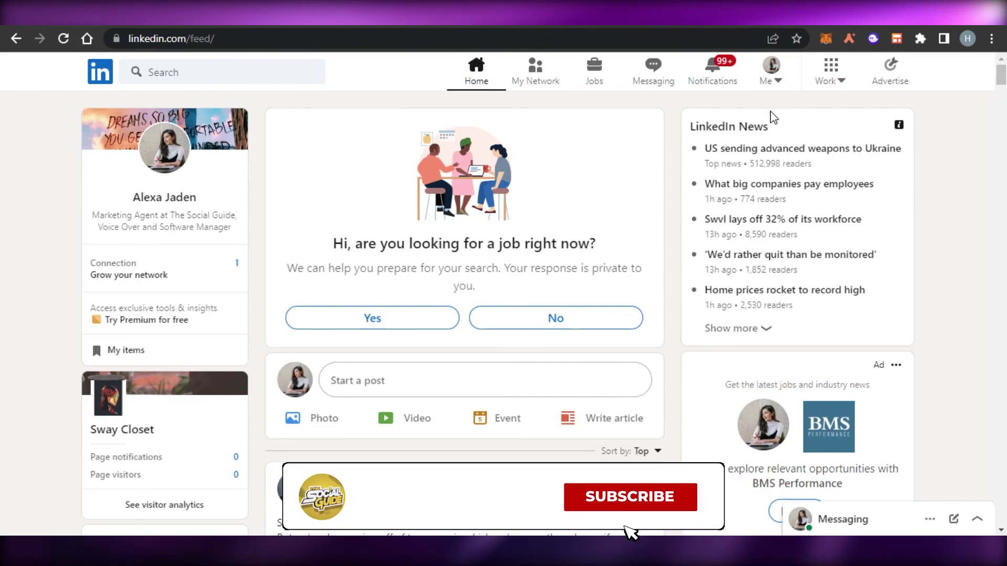
Open the Jobs page again and browse the full list of recommended jobs
click(588, 84)
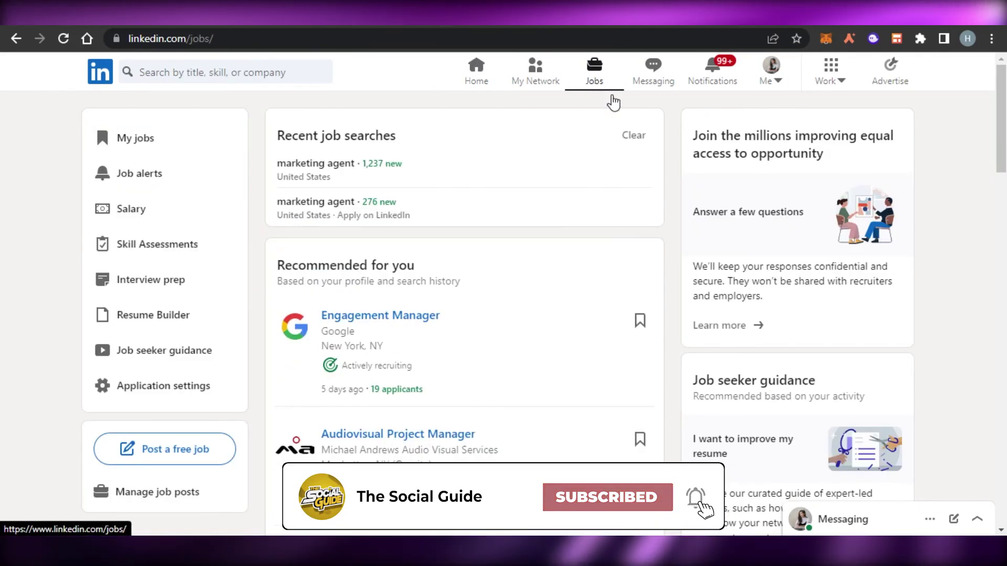
scroll(464, 315, down, 10)
scroll(464, 315, down, 10)
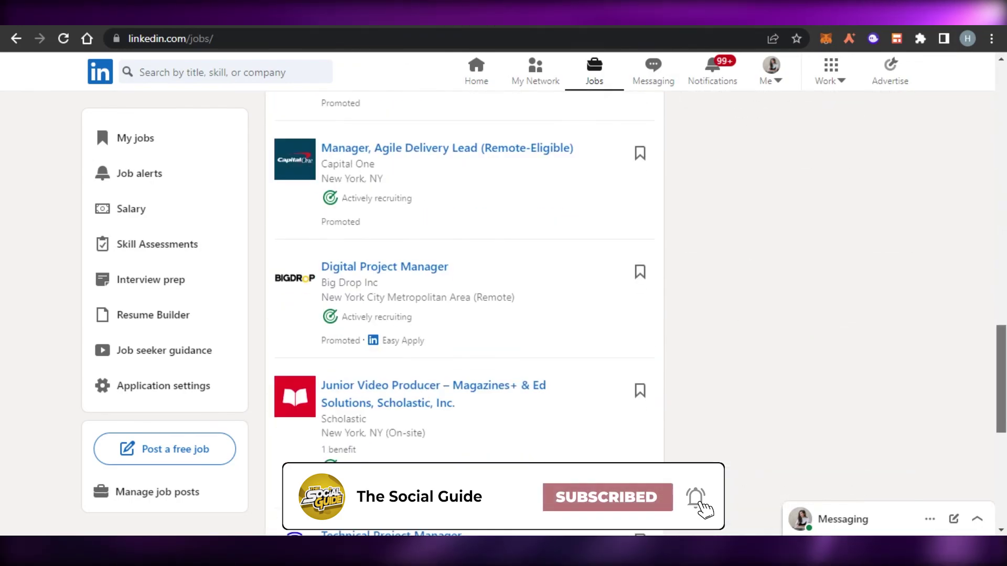
scroll(464, 315, up, 12)
scroll(784, 348, up, 10)
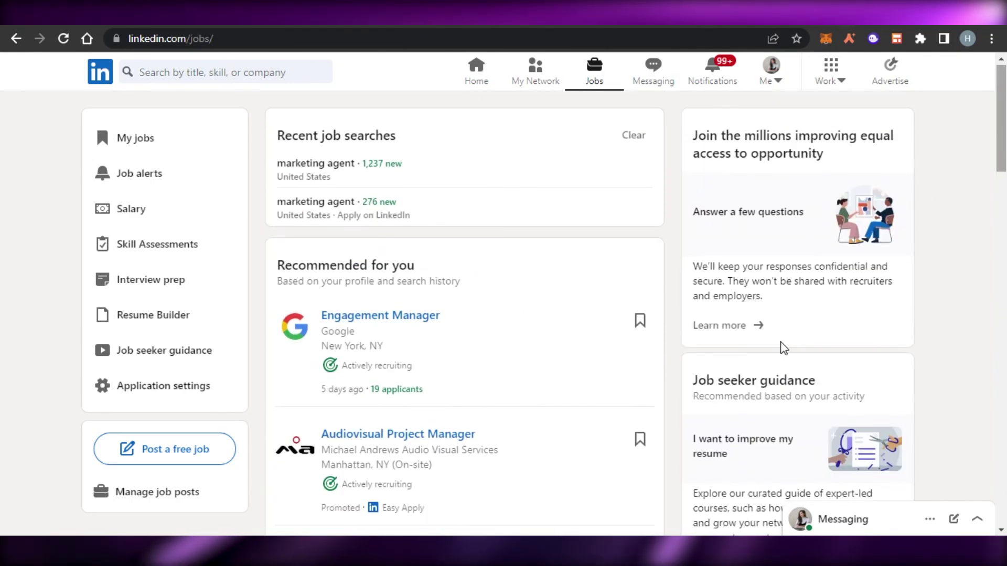